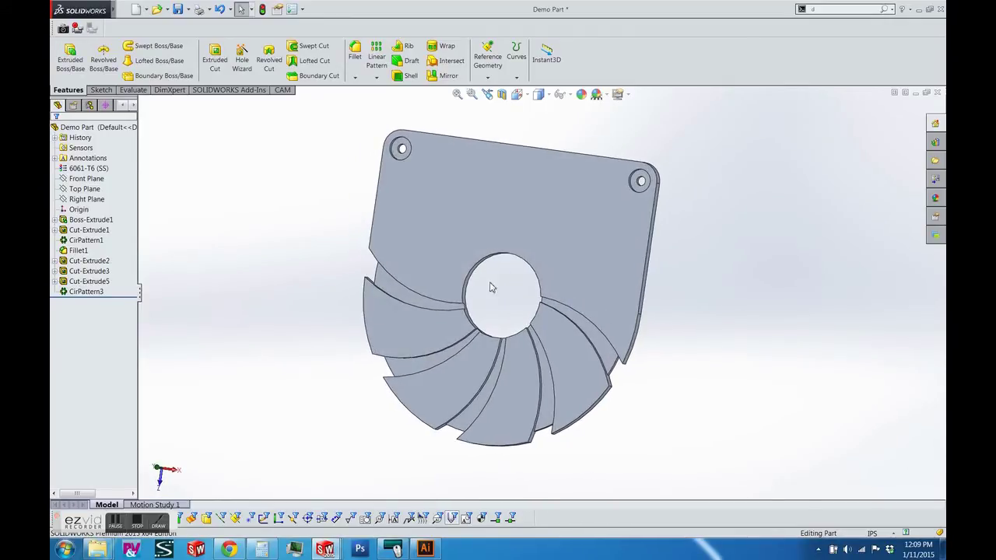
# Examine the fan-shaped plate's curved blade cuts, counterbored corner holes, top face and side edge.
pyautogui.scroll(-4, 491, 288)
pyautogui.click(417, 398)
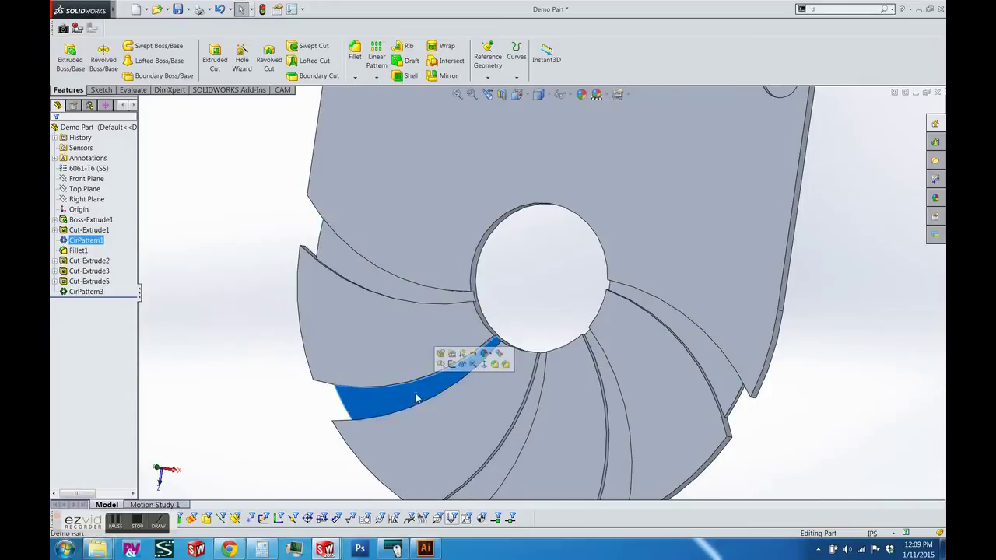
pyautogui.click(525, 419)
pyautogui.click(610, 416)
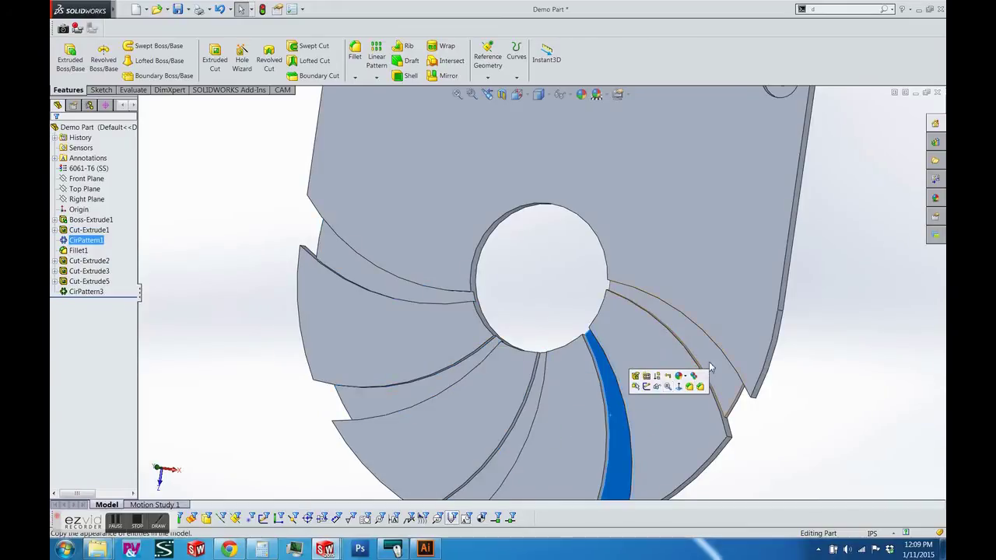
pyautogui.click(710, 367)
pyautogui.scroll(3, 732, 350)
pyautogui.scroll(-3, 656, 163)
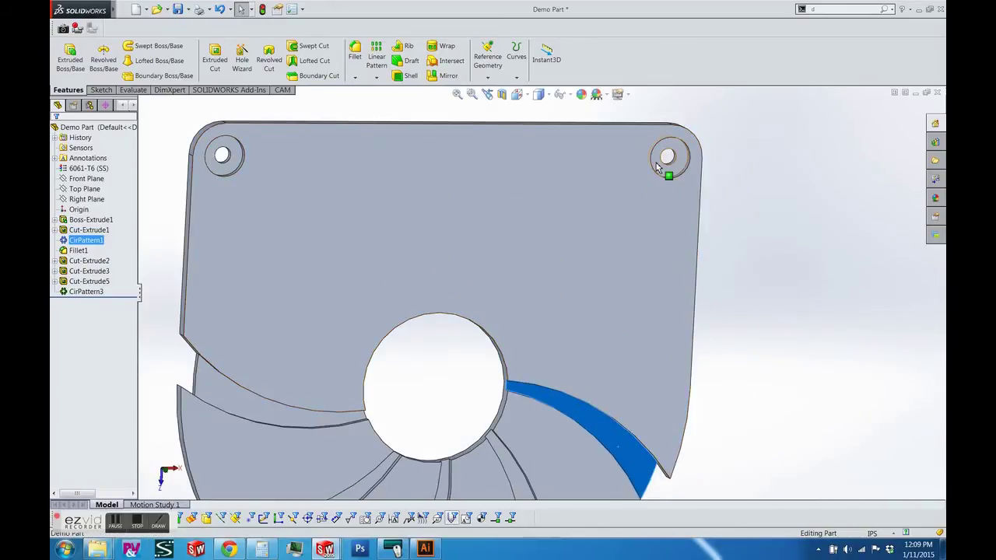
pyautogui.click(656, 165)
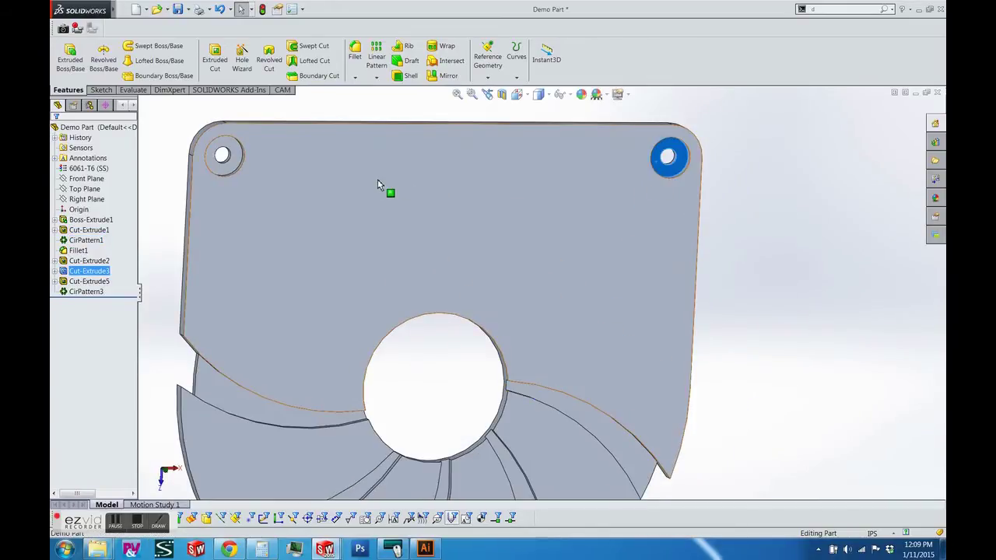
pyautogui.click(218, 164)
pyautogui.click(245, 223)
pyautogui.click(189, 222)
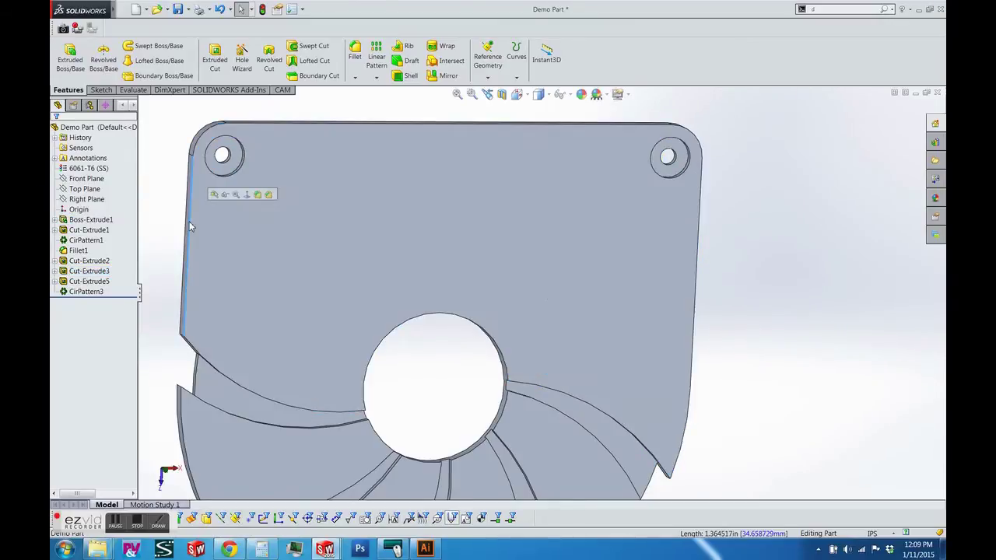
# Orient the view normal to the plate's large flat face.
pyautogui.hotkey('ctrl', '8')
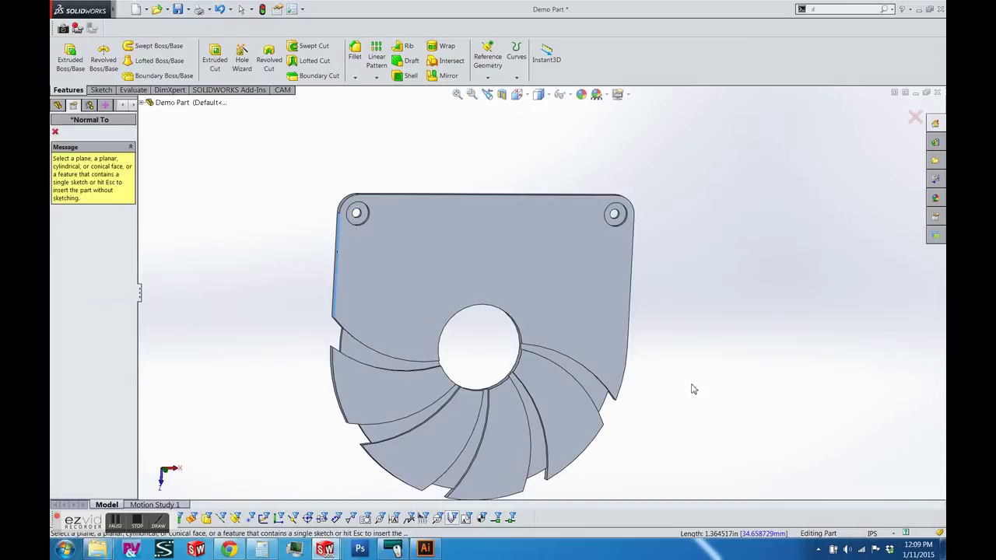
pyautogui.click(491, 267)
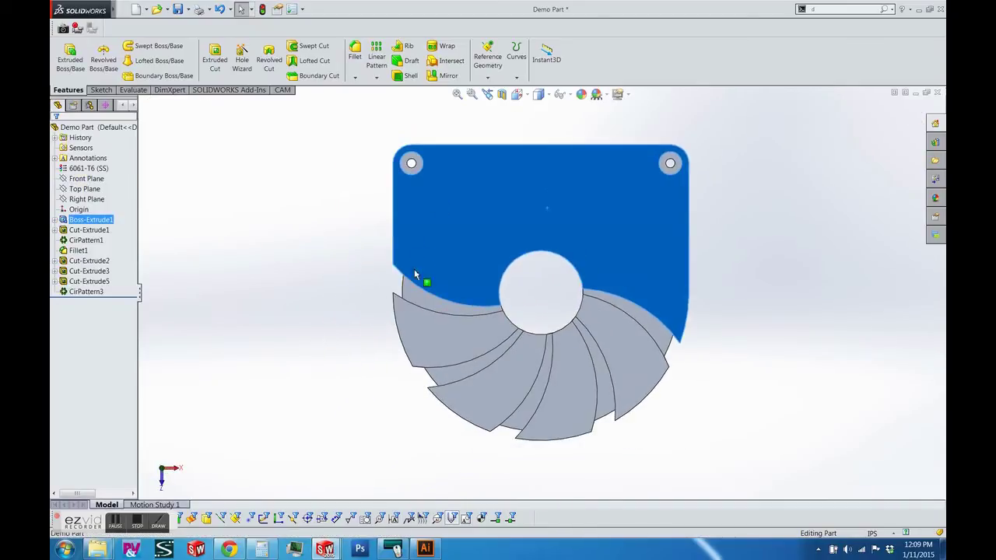
pyautogui.press('Escape')
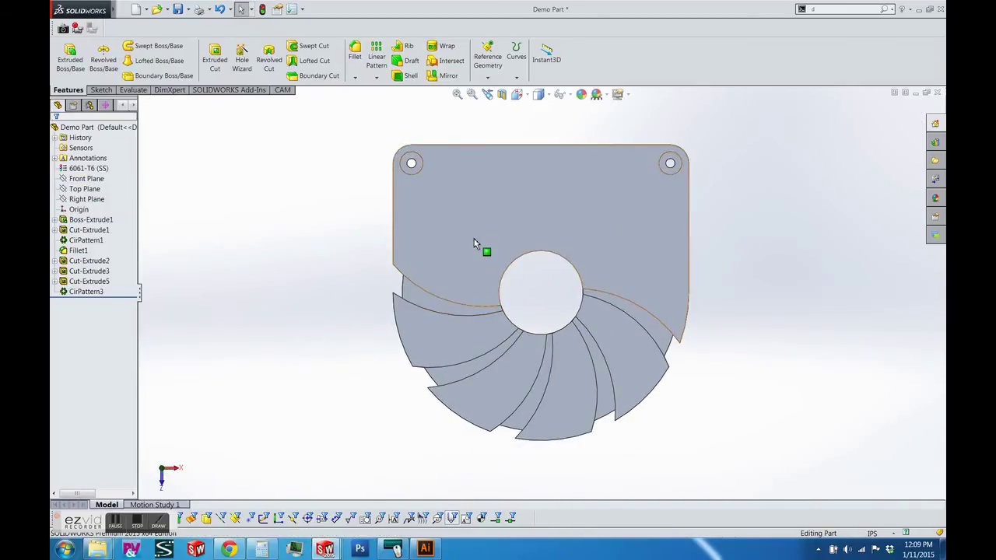
# Create a drawing from the part on a standard A0 (ISO) sheet.
pyautogui.click(146, 10)
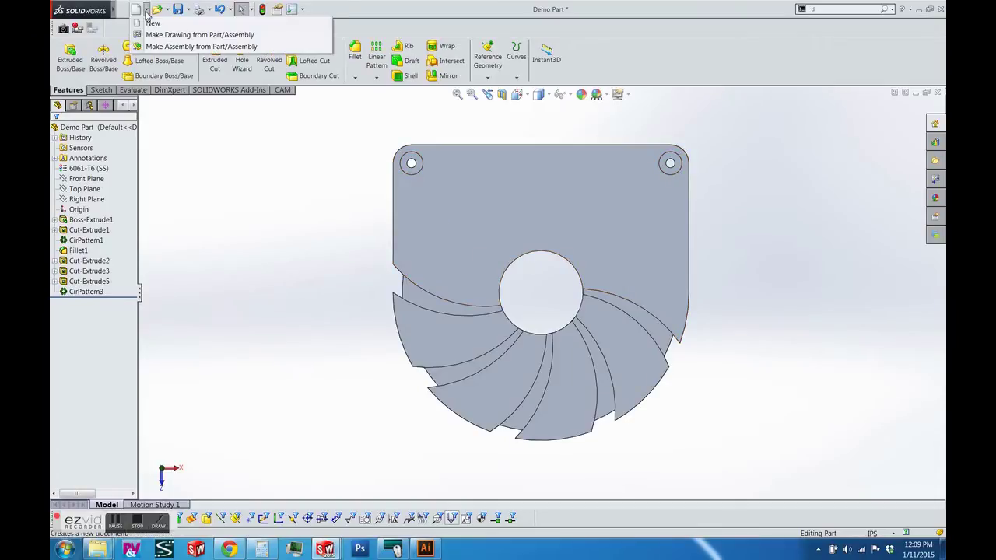
pyautogui.click(157, 35)
pyautogui.click(433, 358)
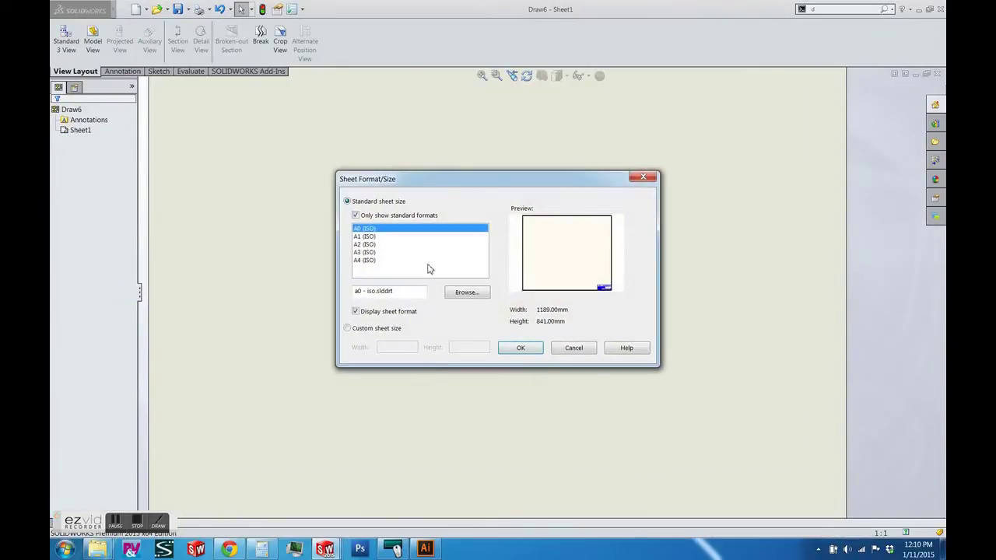
pyautogui.click(523, 350)
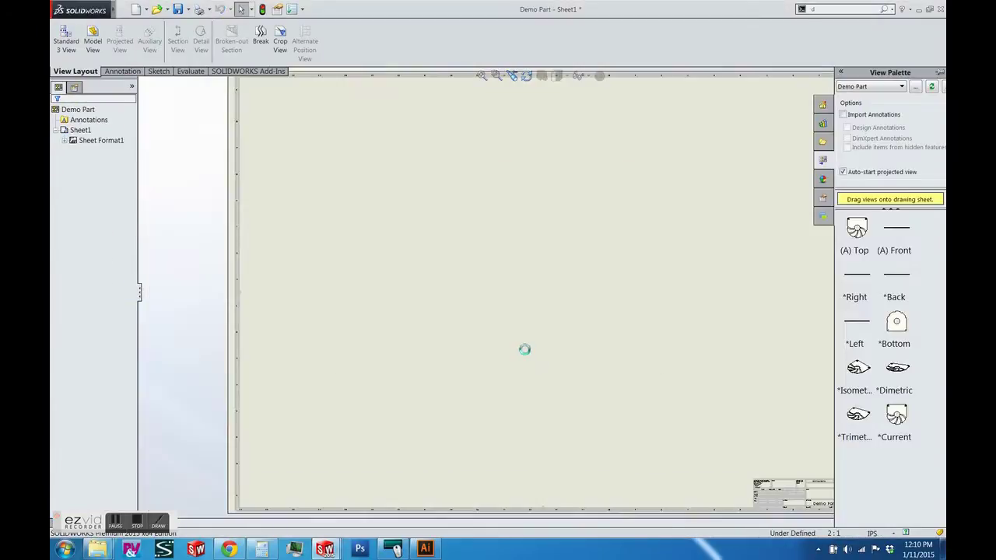
# Edit the sheet format and delete all of its border and title block entities to leave the sheet blank.
pyautogui.rightClick(412, 214)
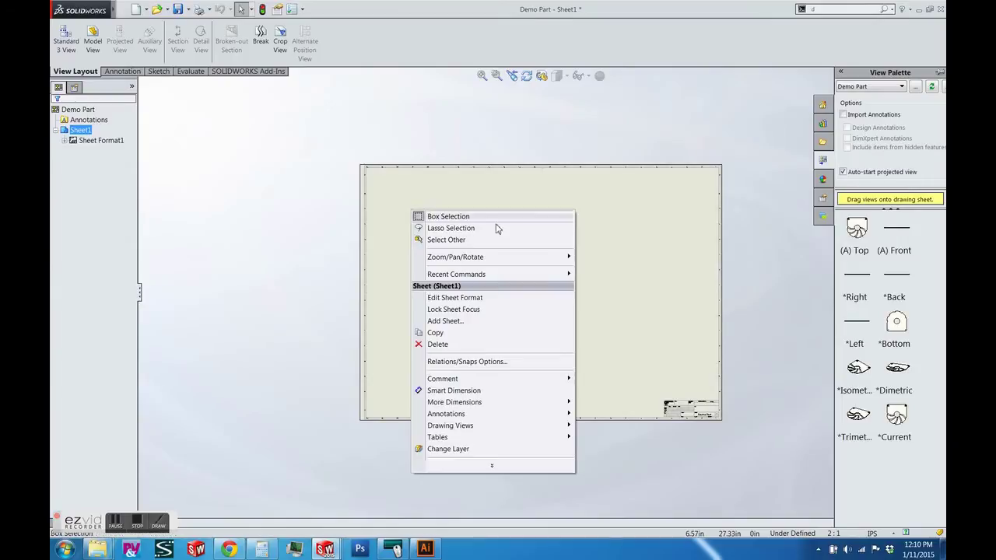
pyautogui.click(471, 298)
pyautogui.click(829, 501)
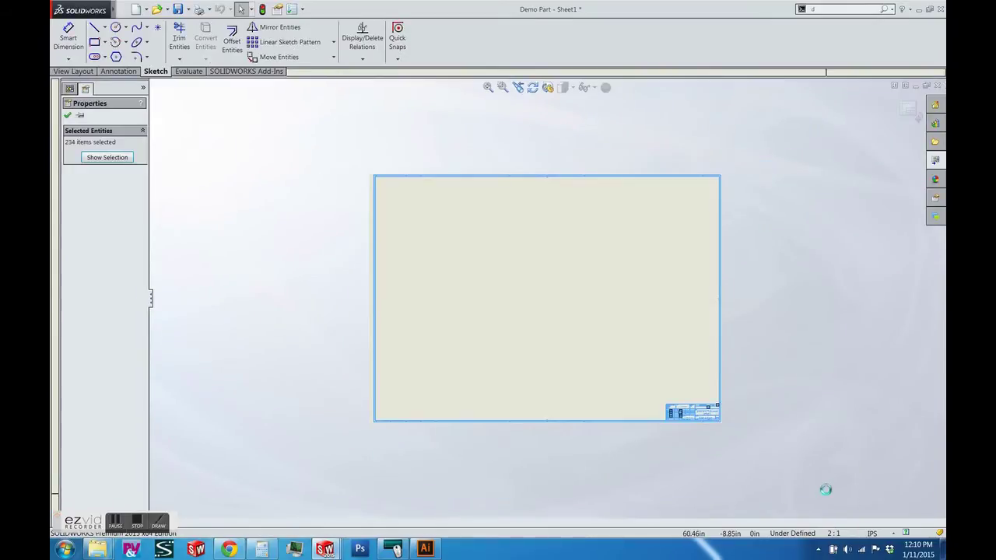
pyautogui.press('Escape')
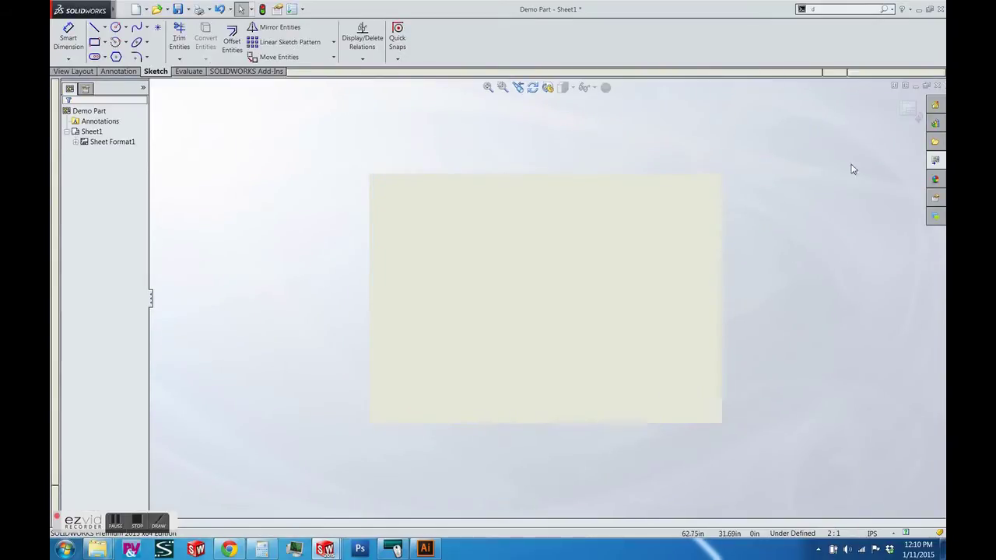
# Set the sheet scale to 1:1 in the sheet properties.
pyautogui.rightClick(112, 144)
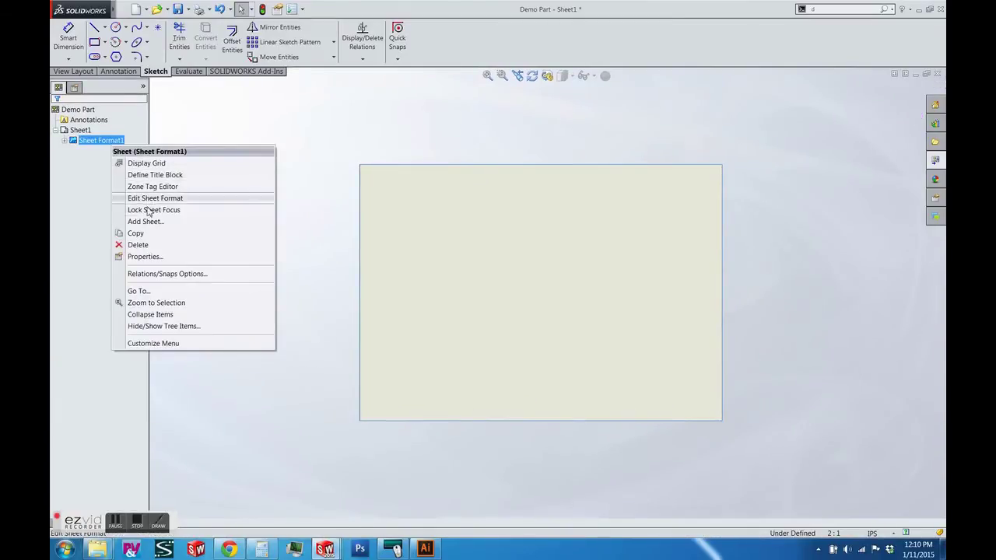
pyautogui.click(144, 257)
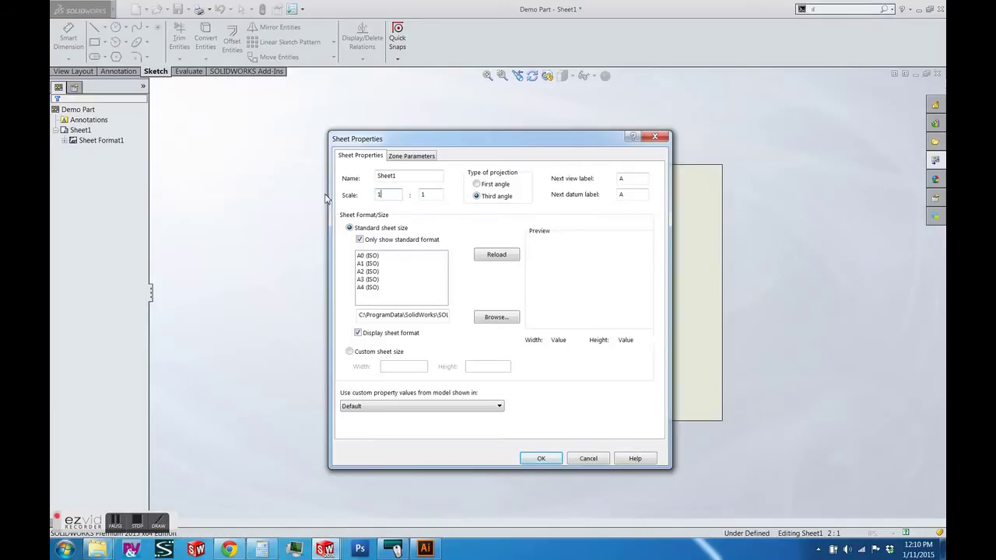
pyautogui.click(535, 458)
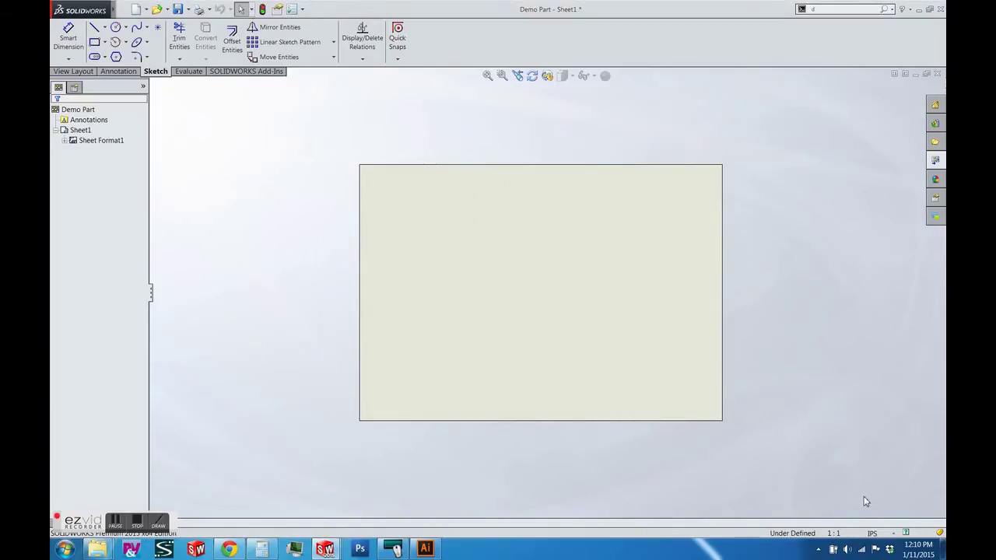
# Set the drawing's unit system to MMGS (millimeter, gram, second).
pyautogui.click(874, 533)
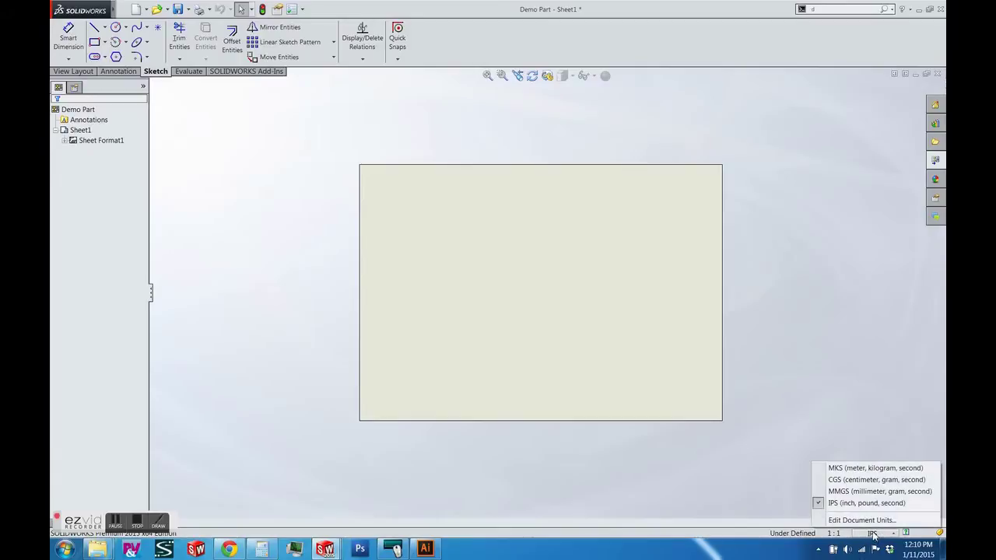
pyautogui.click(864, 493)
pyautogui.hotkey('ctrl', 's')
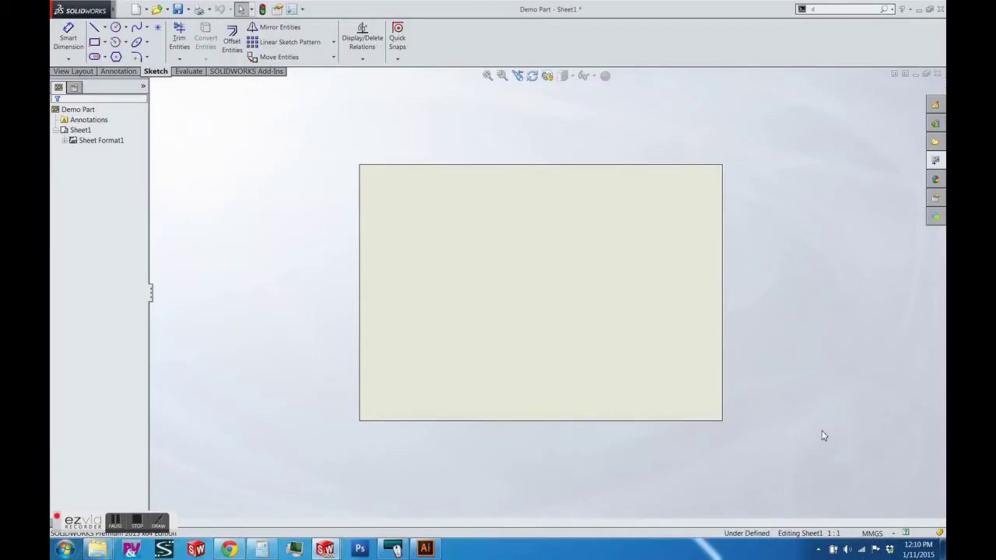
# Insert a single top model view of the part near the middle of the blank sheet.
pyautogui.scroll(3, 578, 289)
pyautogui.scroll(-4, 579, 289)
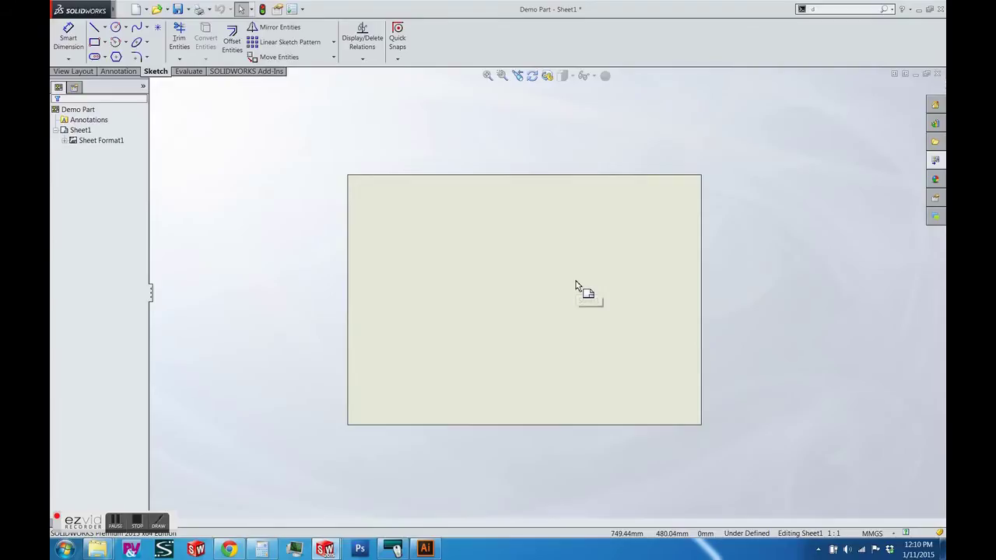
pyautogui.scroll(-1, 576, 285)
pyautogui.click(75, 71)
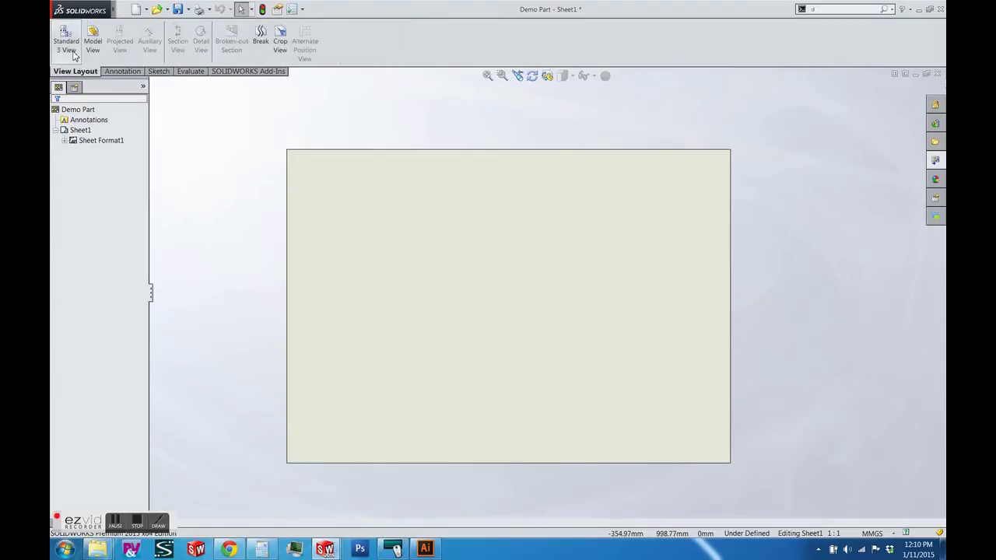
pyautogui.click(92, 41)
pyautogui.click(144, 115)
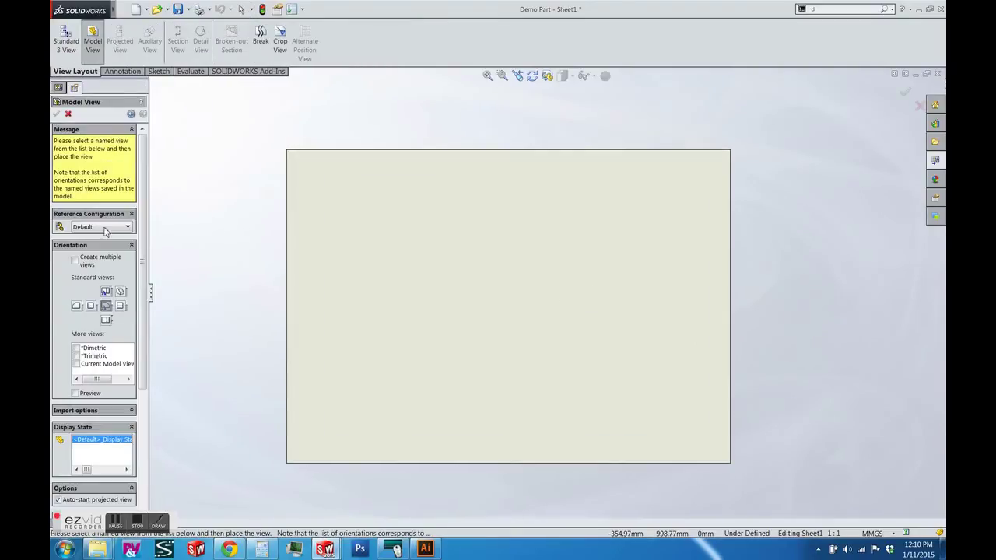
pyautogui.click(107, 293)
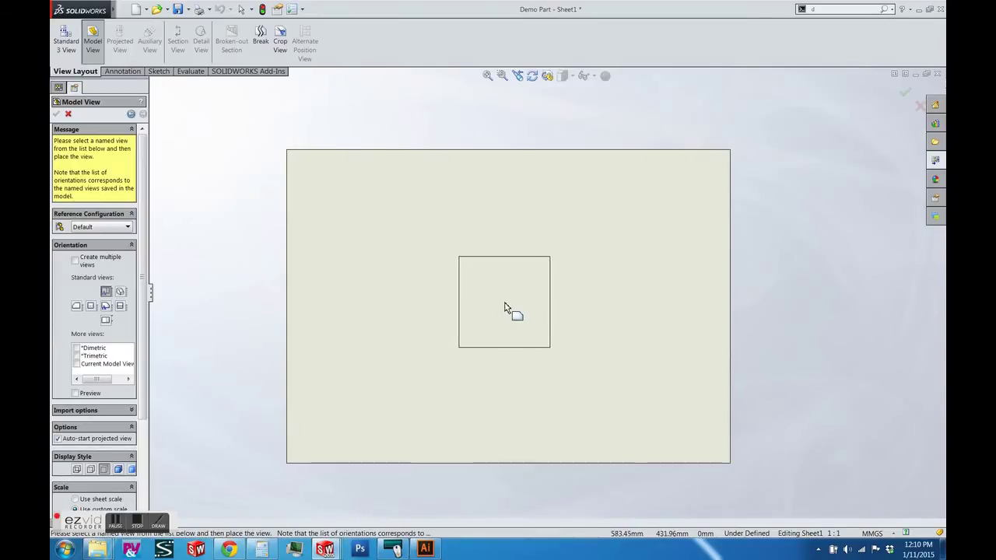
pyautogui.click(504, 311)
pyautogui.press('Escape')
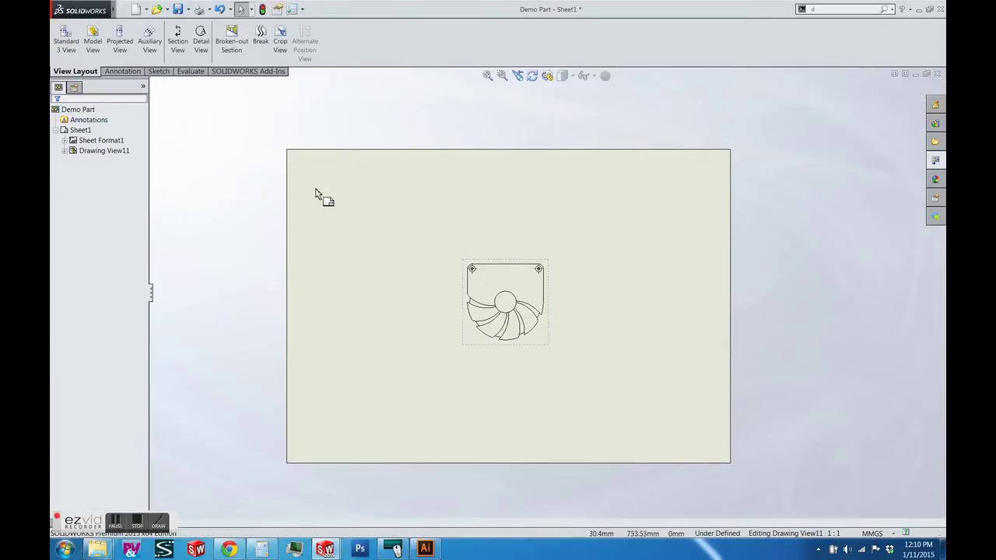
# Start saving the drawing under a new format, choosing Dxf (*.dxf) as the file type.
pyautogui.click(467, 272)
pyautogui.scroll(3, 516, 291)
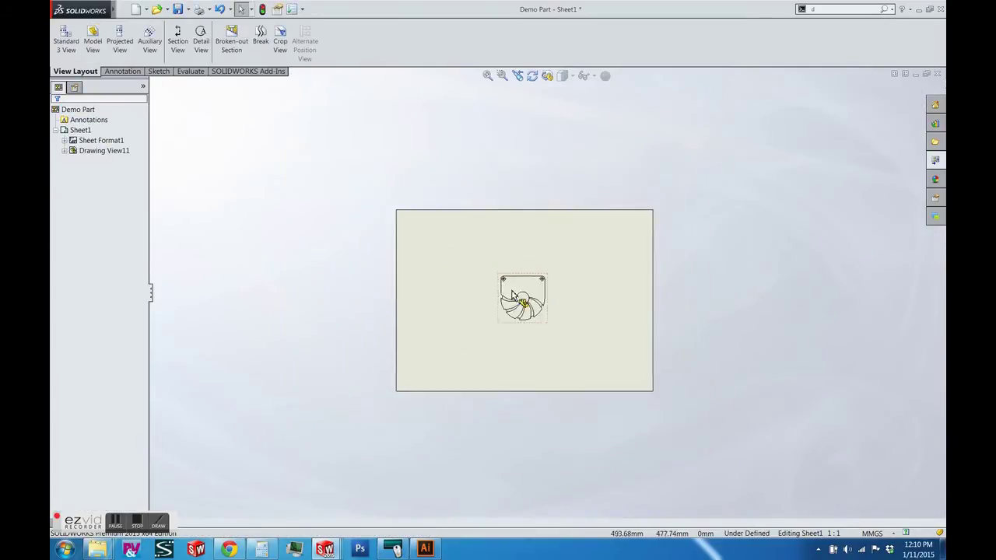
pyautogui.scroll(-3, 530, 300)
pyautogui.scroll(-5, 530, 299)
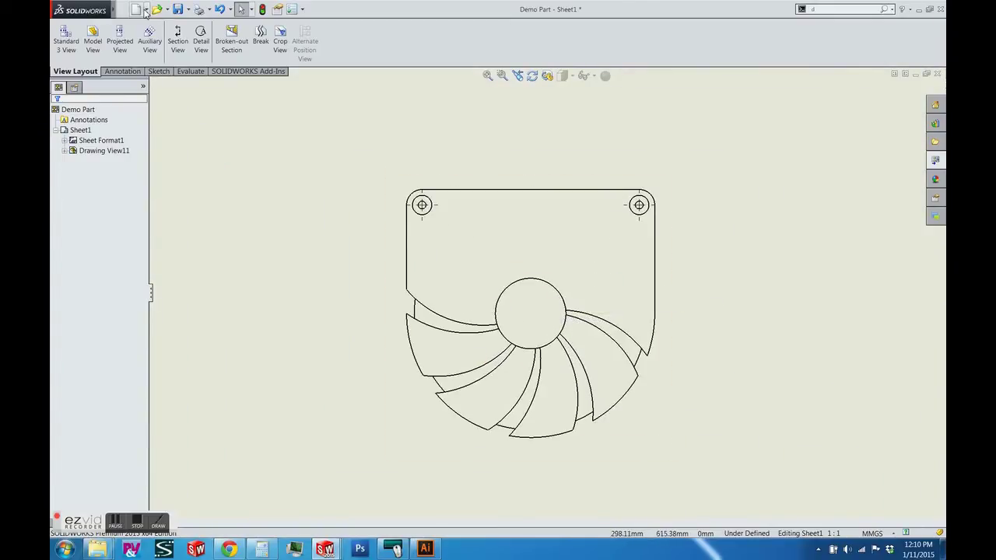
pyautogui.click(189, 10)
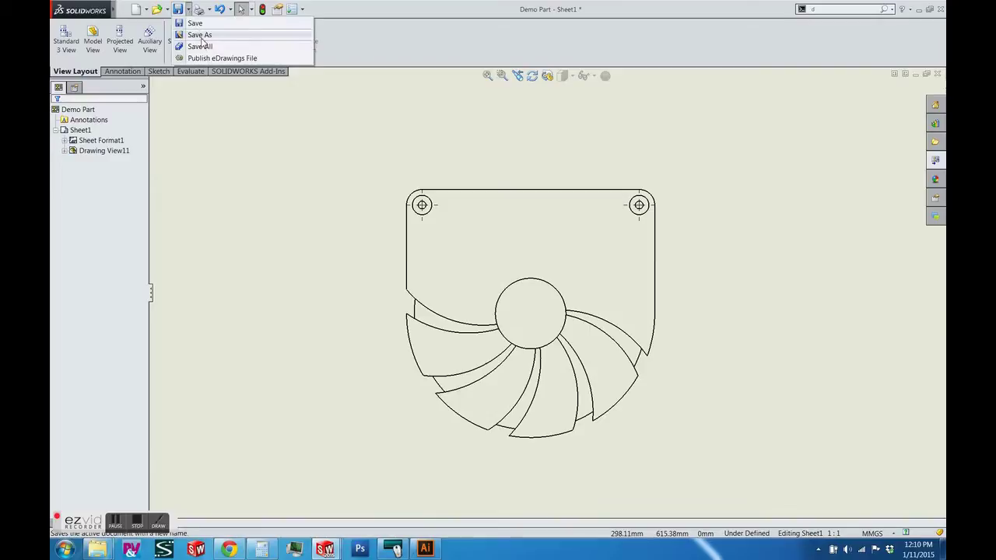
pyautogui.click(199, 35)
pyautogui.click(452, 371)
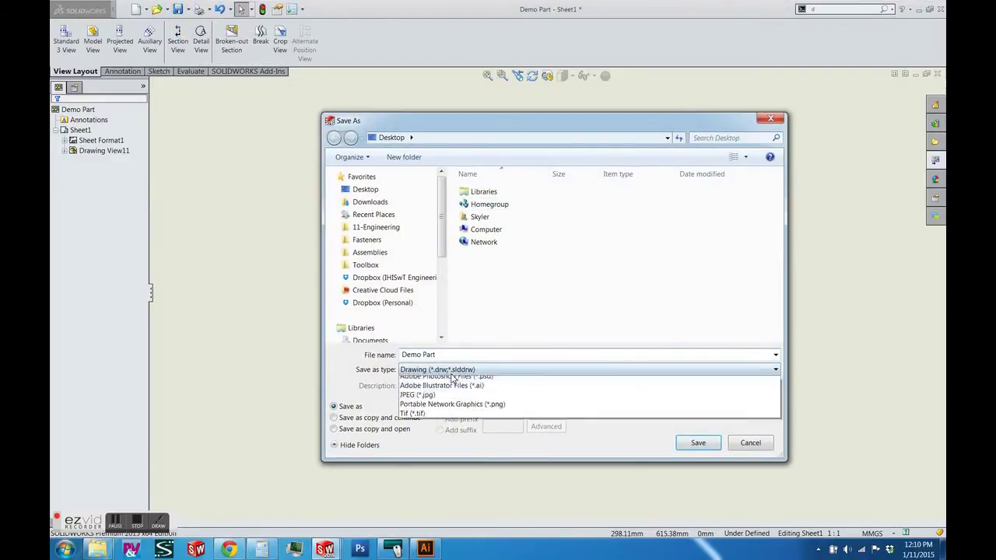
pyautogui.click(445, 407)
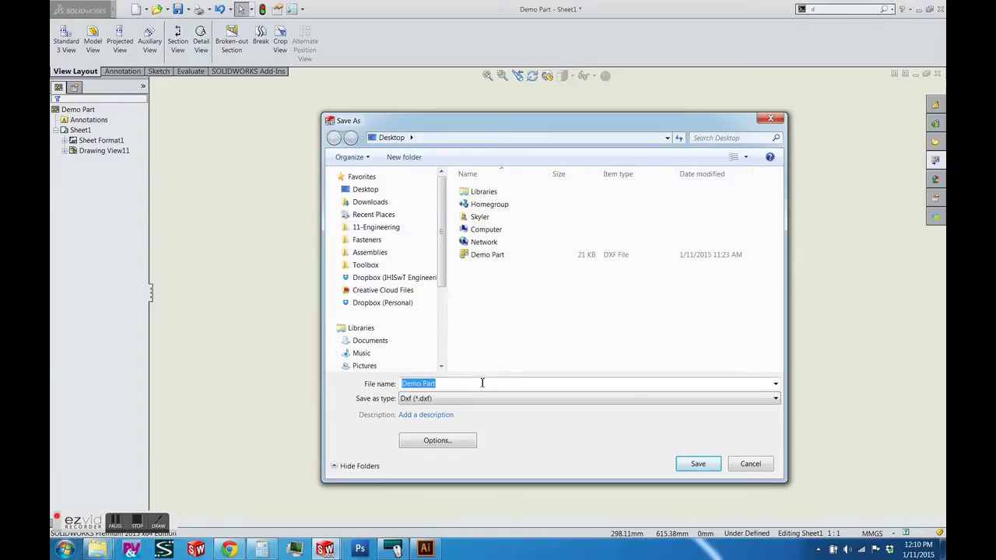
# Review the DXF export options and their version choices, keeping version R13.
pyautogui.click(427, 441)
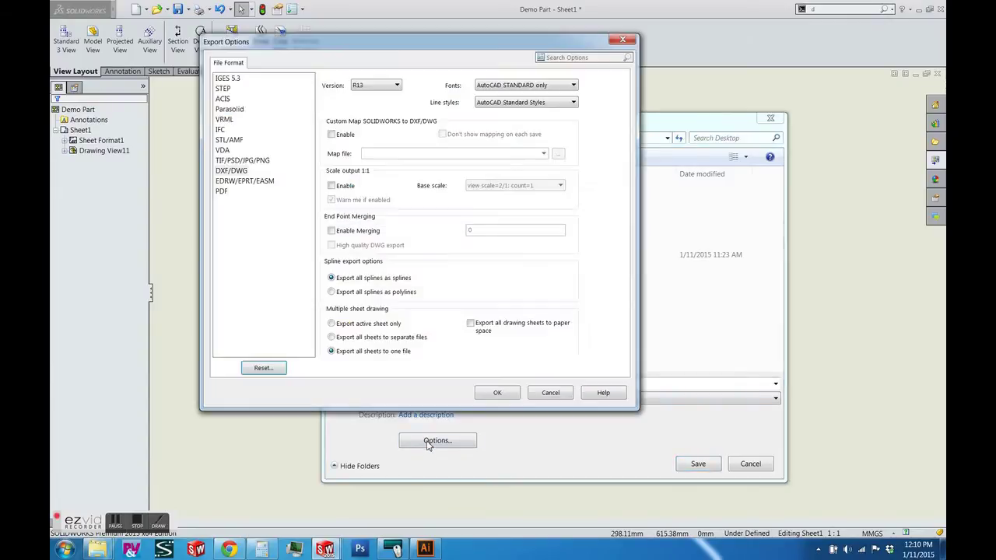
pyautogui.click(365, 85)
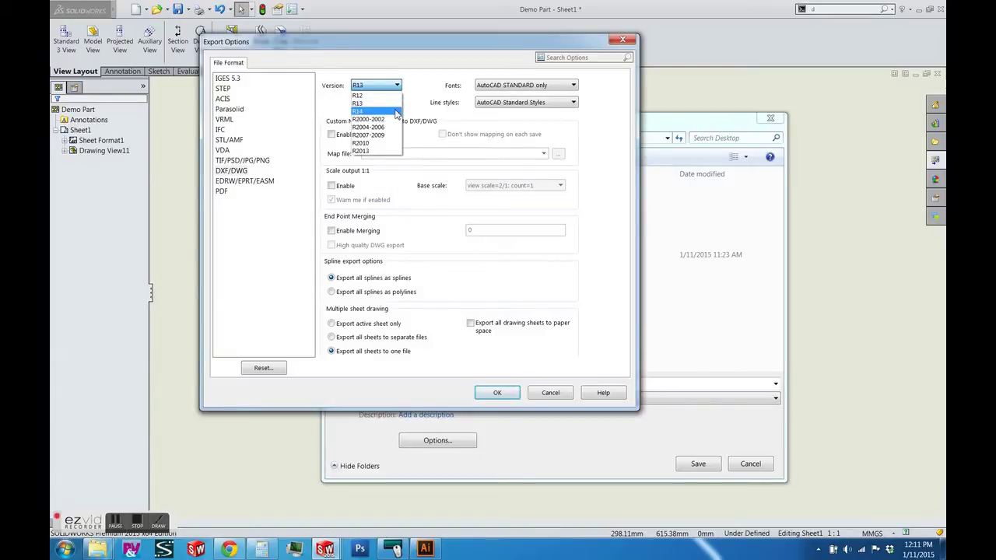
pyautogui.click(413, 100)
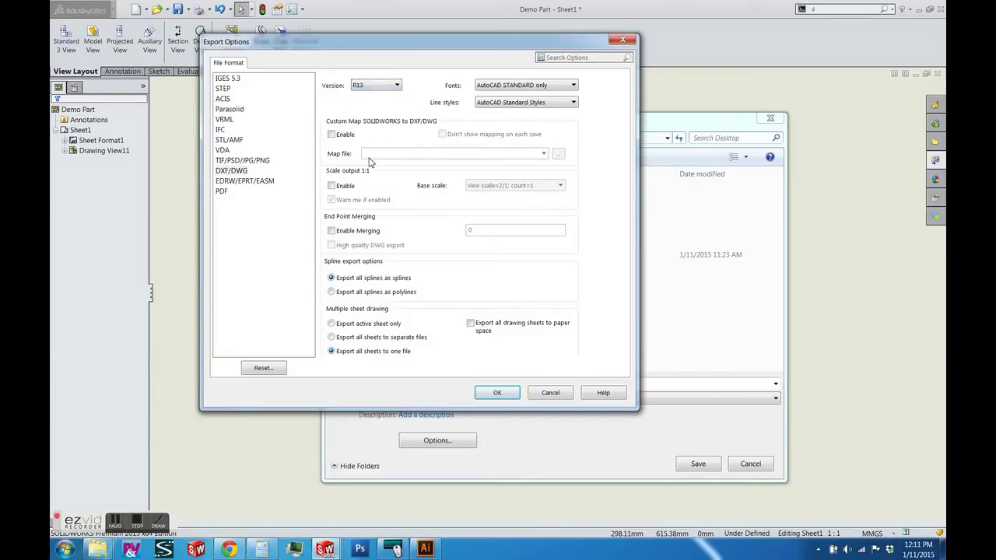
pyautogui.click(490, 393)
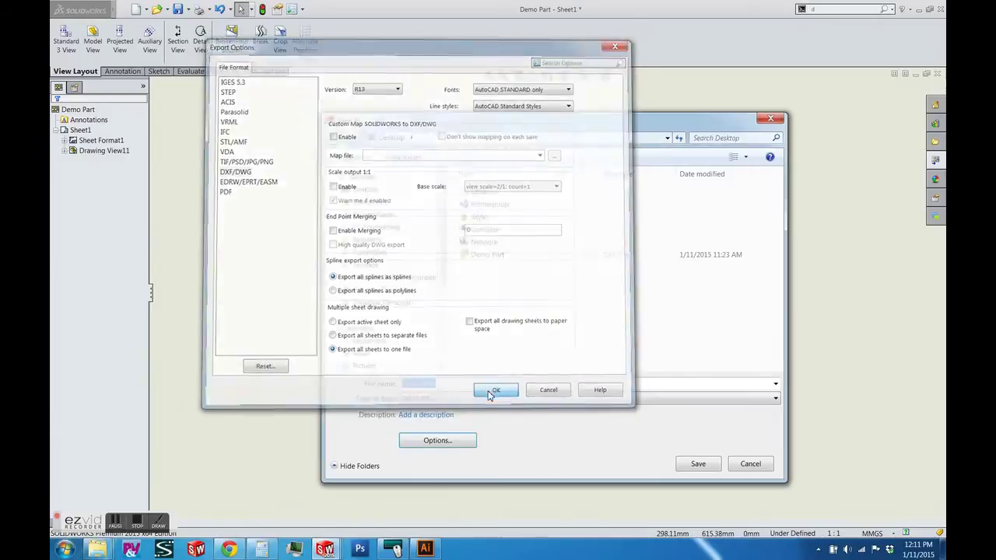
# Save the drawing as the Demo Part DXF on the desktop, overwriting the existing file and accepting the view-scale warning.
pyautogui.click(484, 257)
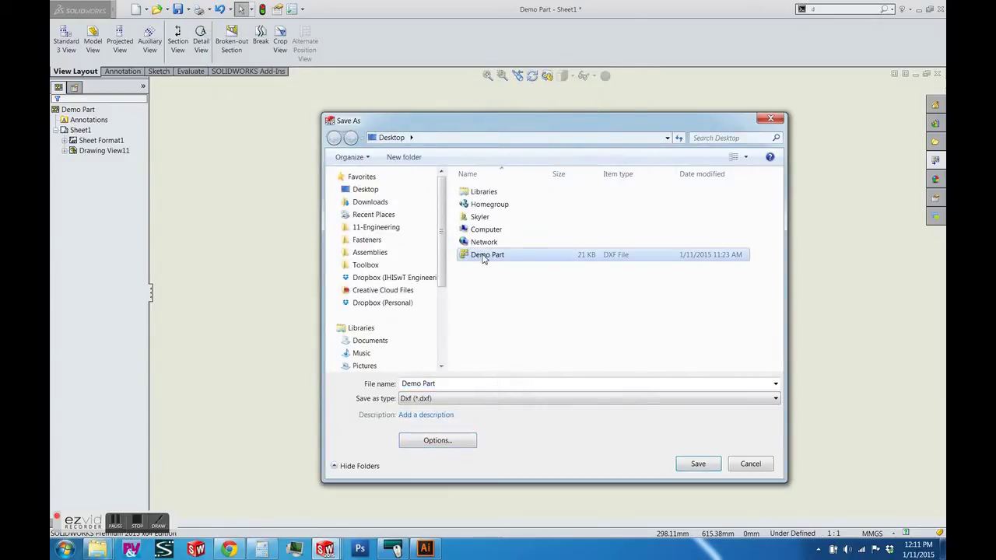
pyautogui.click(698, 464)
pyautogui.click(534, 276)
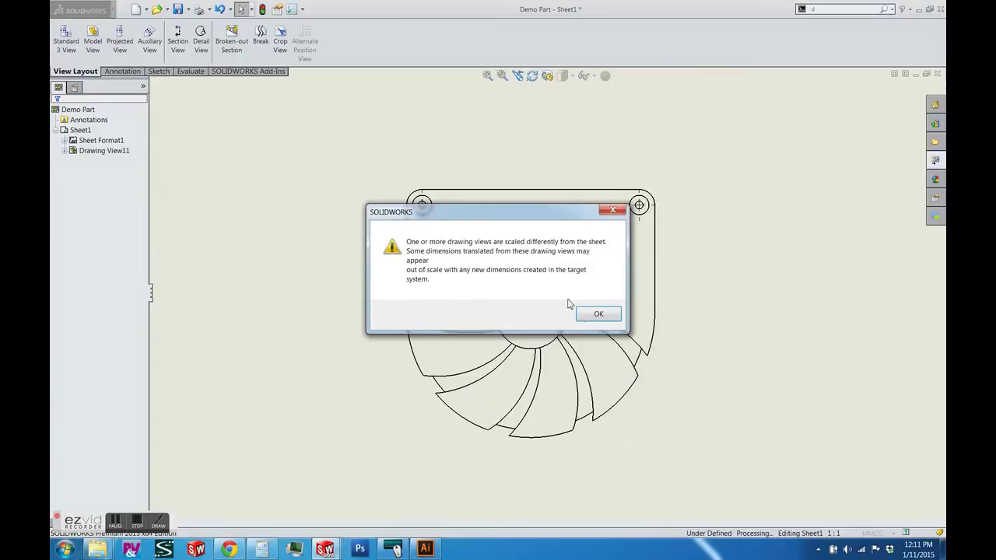
pyautogui.click(590, 316)
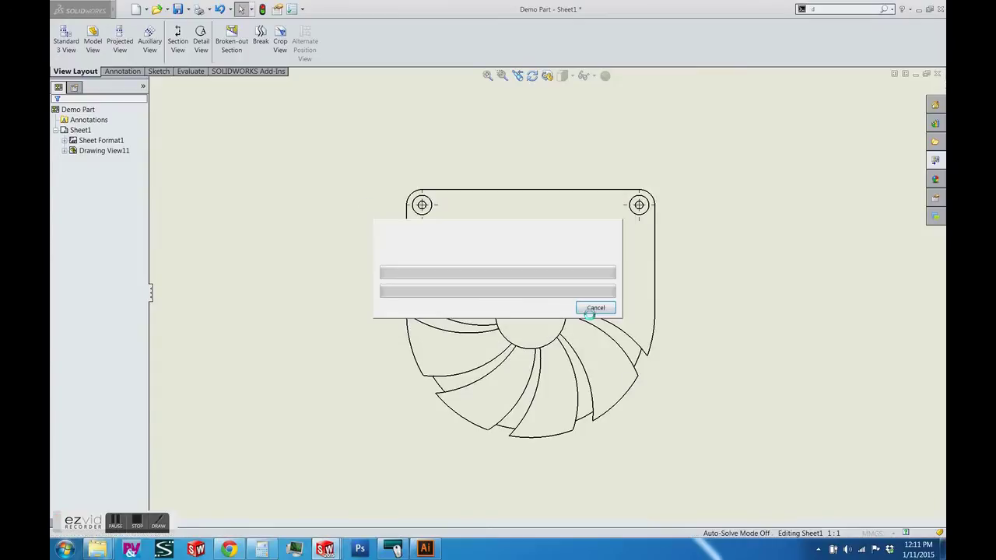
# Switch to Illustrator and open the Demo Part DXF at original size, with 1 unit equal to 1 millimeter.
pyautogui.click(426, 550)
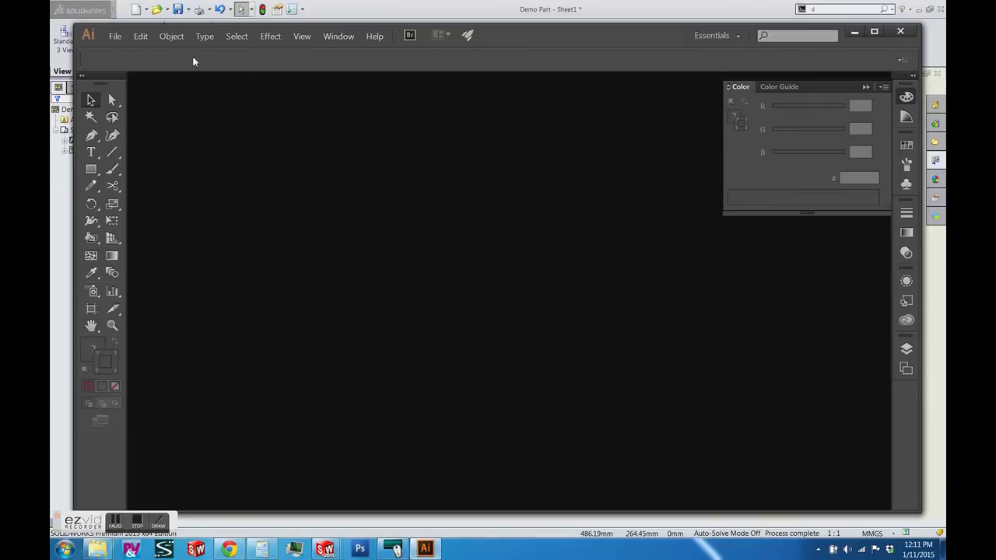
pyautogui.click(114, 36)
pyautogui.click(131, 72)
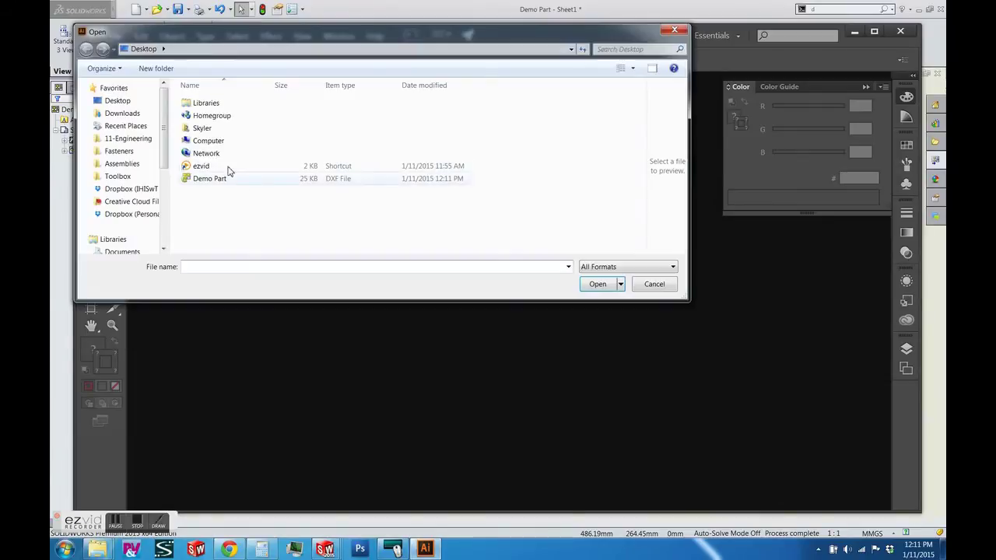
pyautogui.doubleClick(227, 182)
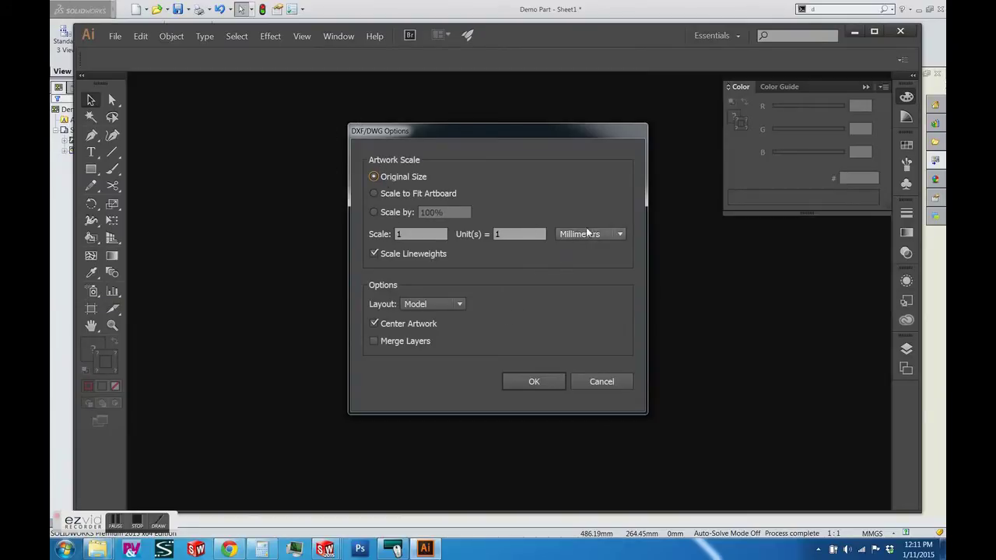
pyautogui.click(532, 381)
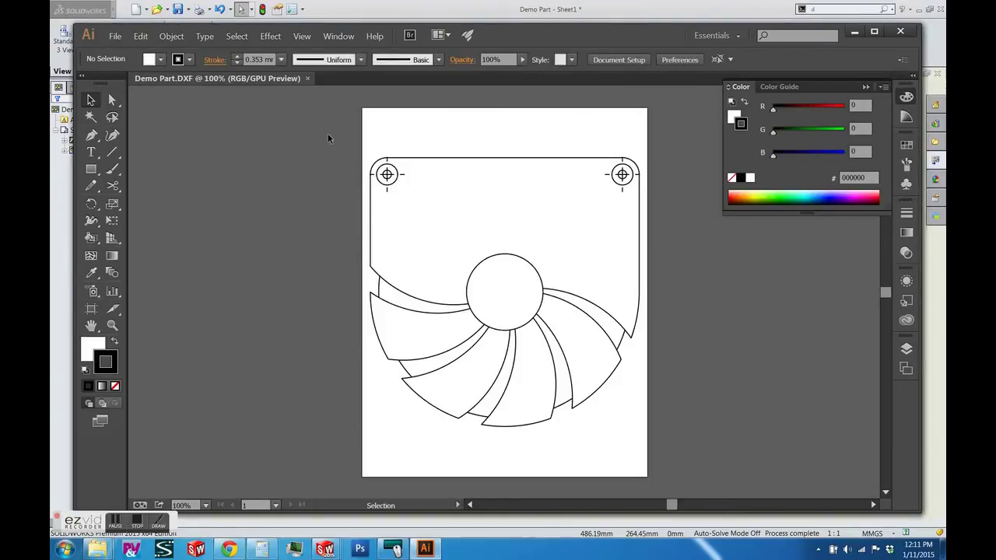
# Select all of the imported artwork and set its stroke weight to 0.01 mm.
pyautogui.moveTo(328, 135)
pyautogui.mouseDown()
pyautogui.moveTo(671, 269)
pyautogui.moveTo(675, 445)
pyautogui.mouseUp()
pyautogui.click(259, 59)
pyautogui.write('0mm')
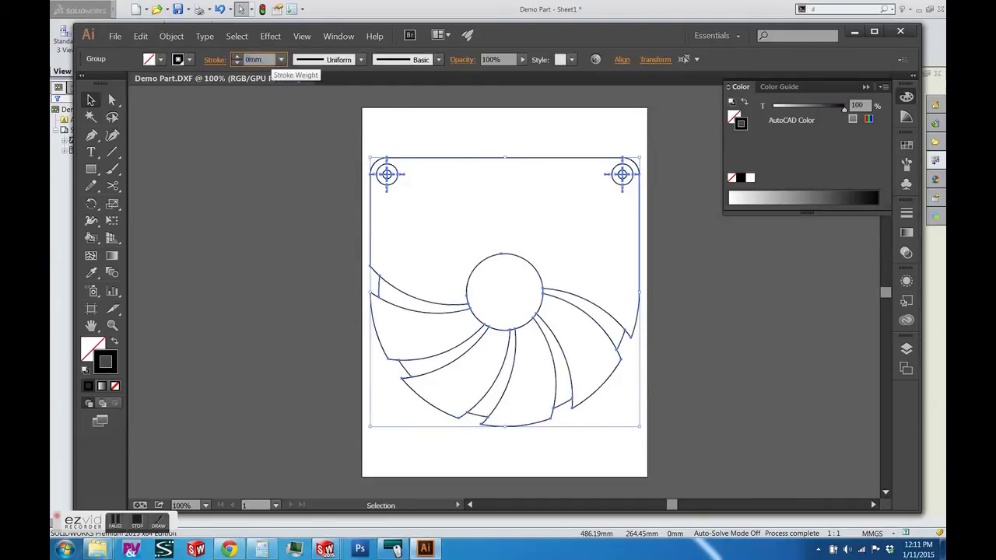
pyautogui.press('Return')
# Create a global RGB process swatch named Blue in pure blue and apply it to the artwork's stroke.
pyautogui.click(178, 61)
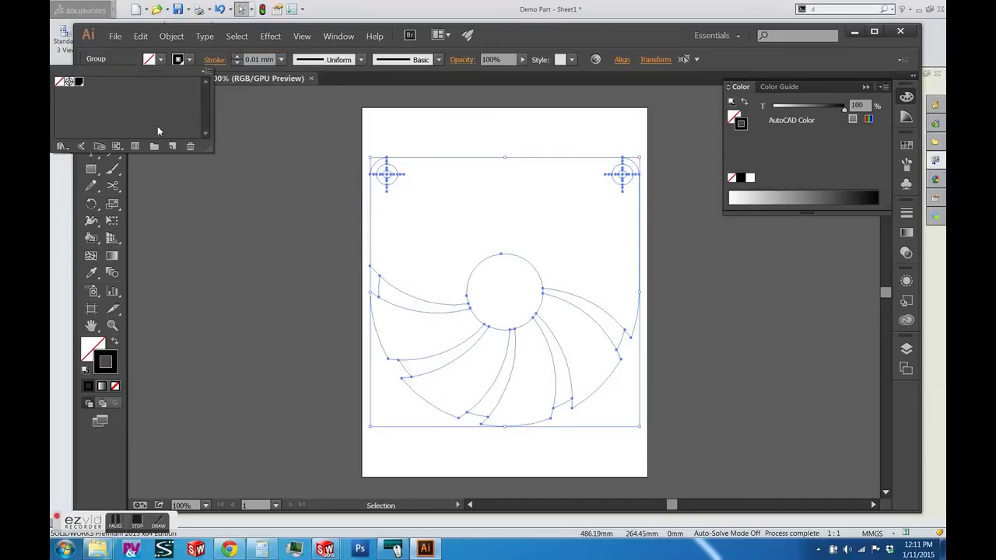
pyautogui.click(173, 147)
pyautogui.write('Blue')
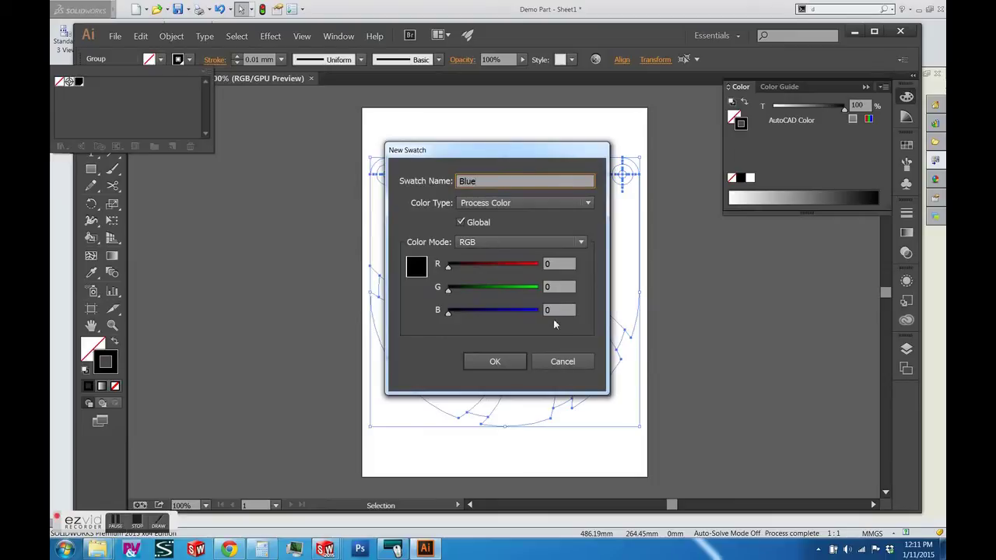
pyautogui.click(551, 309)
pyautogui.click(522, 360)
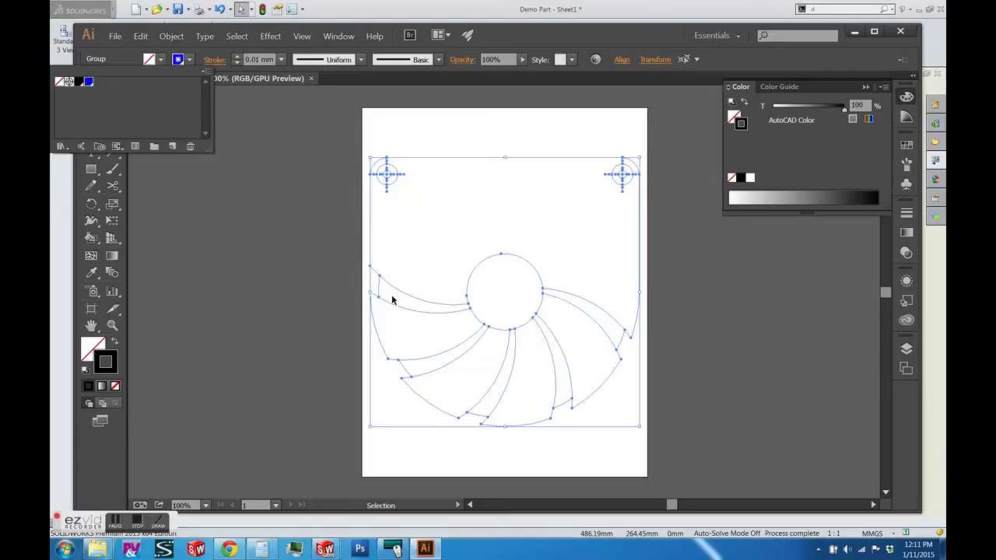
pyautogui.click(301, 291)
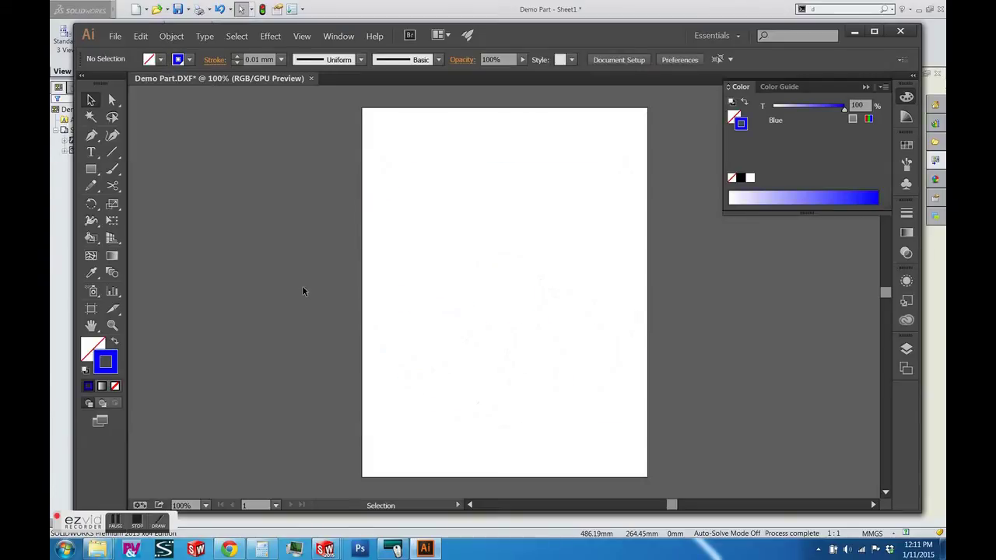
# Delete the centre-mark lines around the hole in the part's upper-left corner.
pyautogui.scroll(-1, 422, 201)
pyautogui.scroll(6, 402, 164)
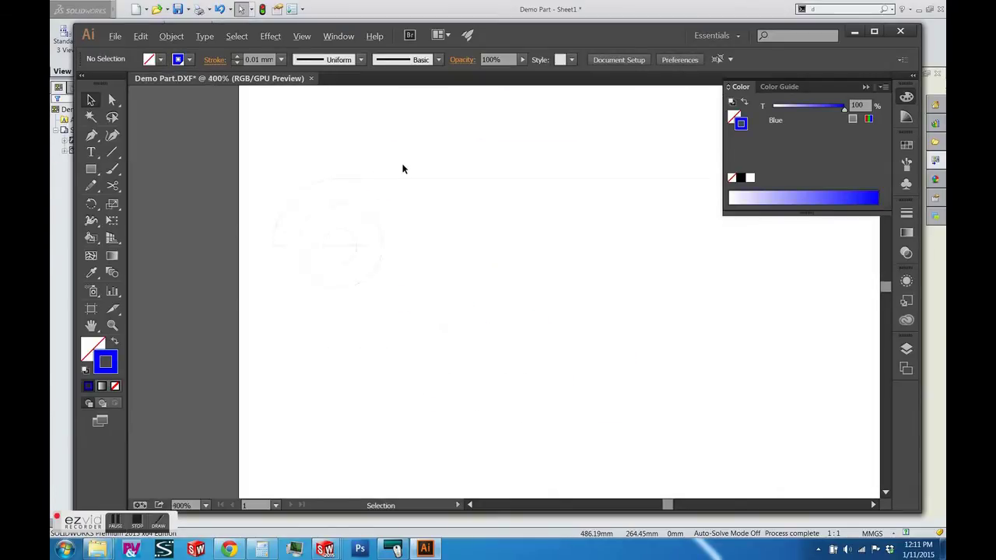
pyautogui.scroll(-2, 329, 241)
pyautogui.click(225, 296)
pyautogui.click(225, 294)
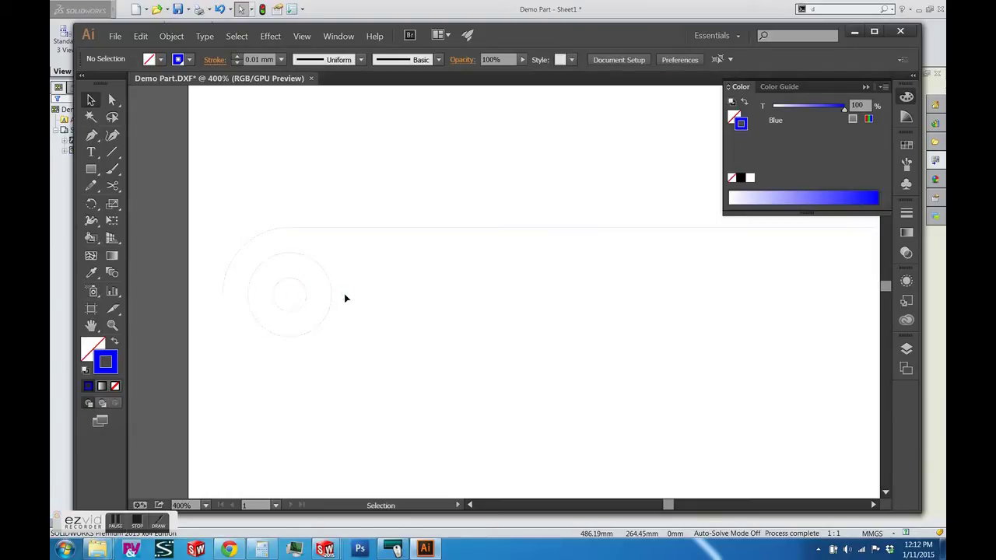
# Delete the centre-mark lines in and around the hole in the part's upper-right corner.
pyautogui.scroll(2, 358, 326)
pyautogui.moveTo(669, 506); pyautogui.dragTo(680, 505)
pyautogui.click(410, 377)
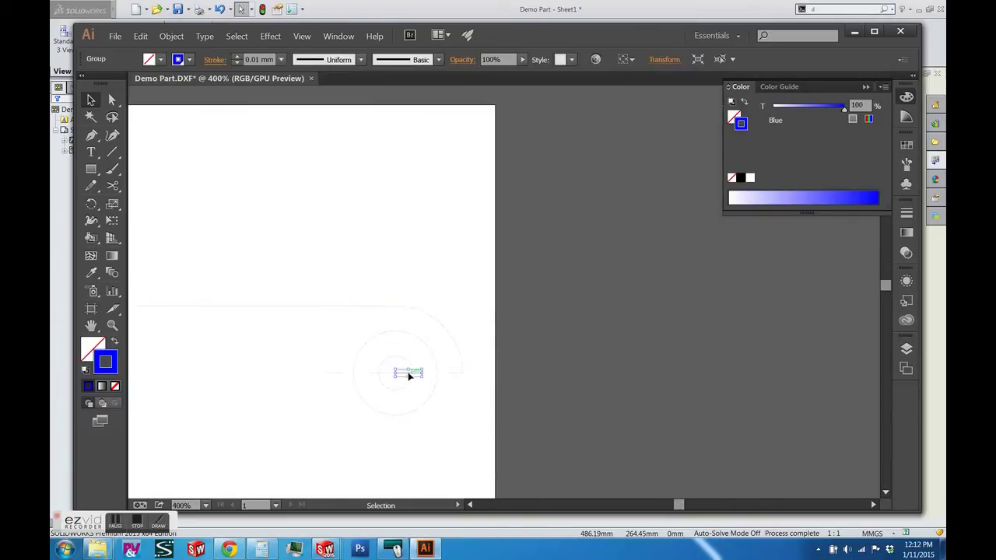
pyautogui.click(390, 378)
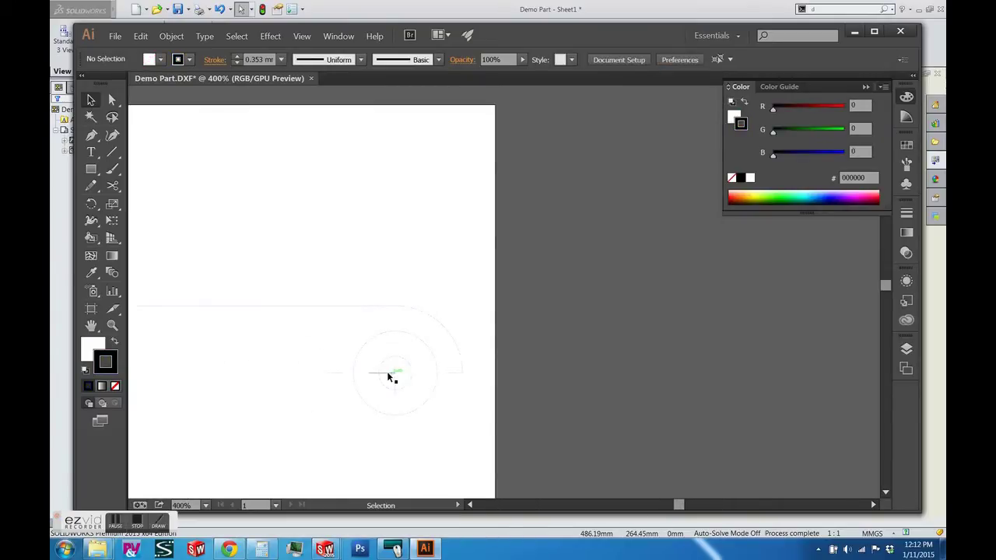
pyautogui.moveTo(396, 380); pyautogui.dragTo(396, 347)
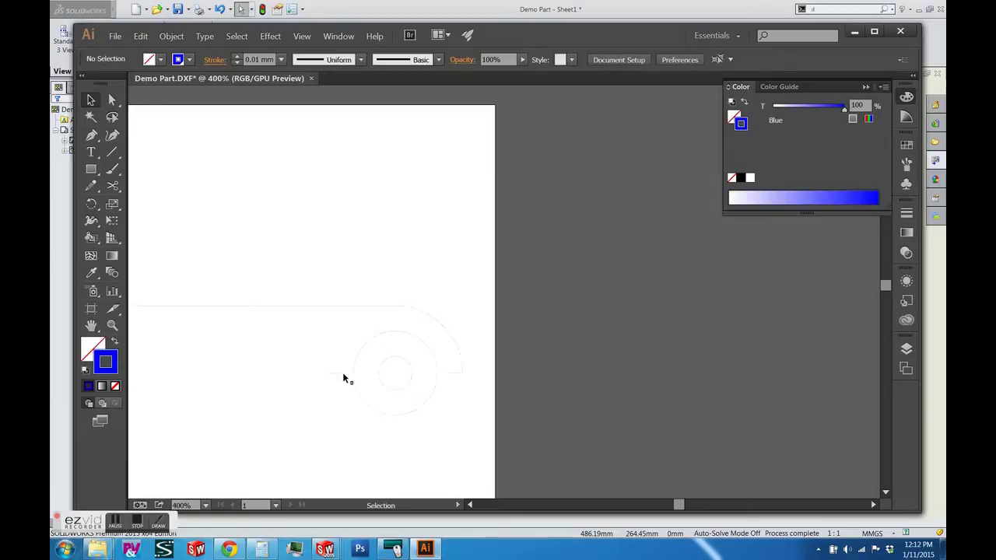
pyautogui.click(448, 378)
pyautogui.click(404, 325)
pyautogui.click(394, 323)
pyautogui.click(400, 431)
# Select the whole part drawing and apply the Pathfinder Outline operation to it.
pyautogui.scroll(-2, 395, 434)
pyautogui.scroll(-1, 395, 433)
pyautogui.scroll(-4, 447, 356)
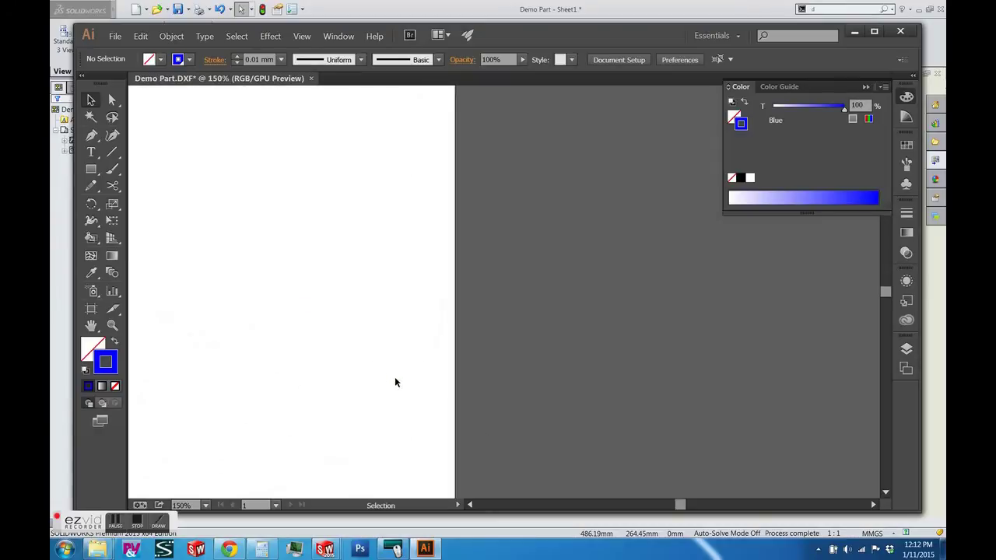
pyautogui.hscroll(-3, 679, 506)
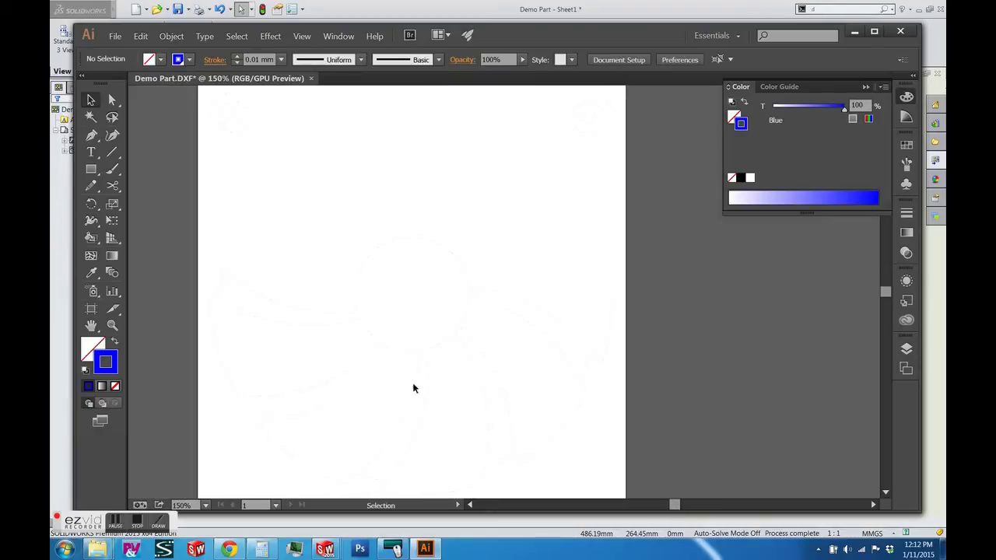
pyautogui.moveTo(182, 106)
pyautogui.mouseDown()
pyautogui.moveTo(634, 332)
pyautogui.moveTo(634, 493)
pyautogui.moveTo(638, 454)
pyautogui.mouseUp()
pyautogui.scroll(2, 632, 440)
pyautogui.scroll(1, 623, 417)
pyautogui.click(339, 35)
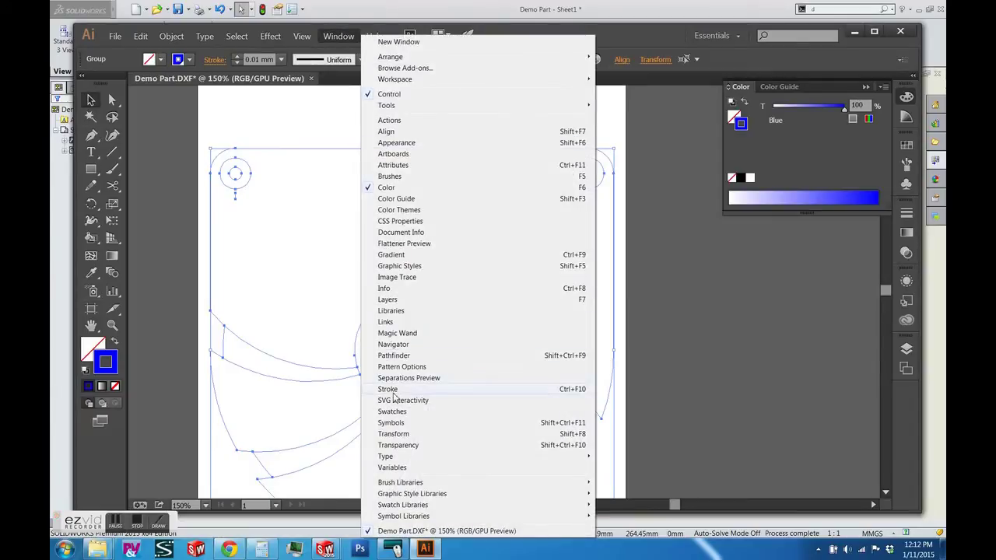
pyautogui.click(395, 355)
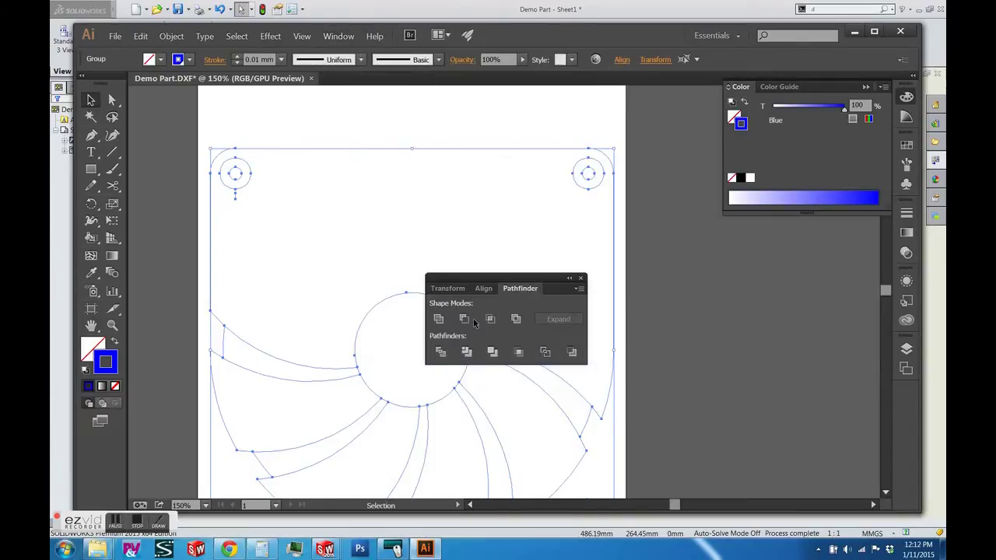
pyautogui.click(545, 353)
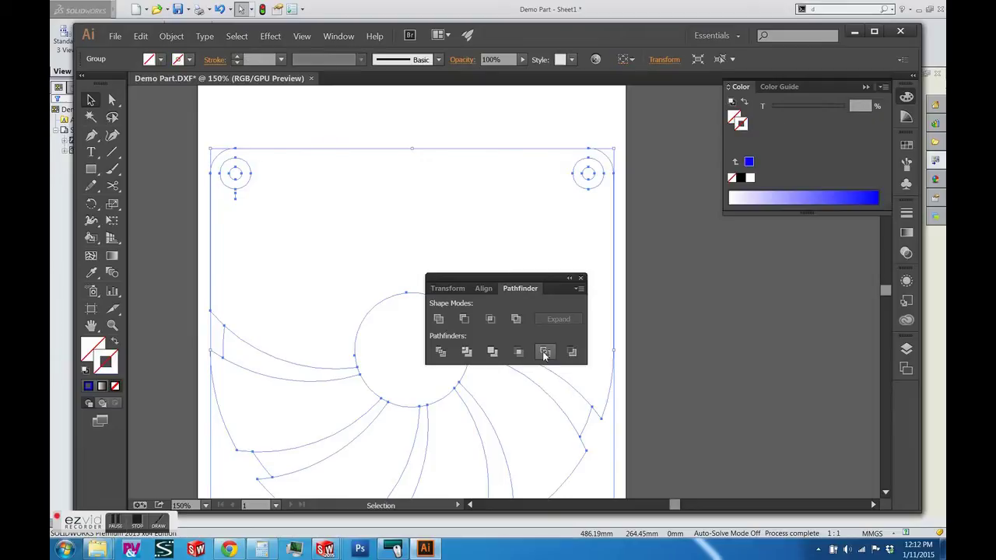
# Ungroup the outlined artwork into separate paths.
pyautogui.click(171, 36)
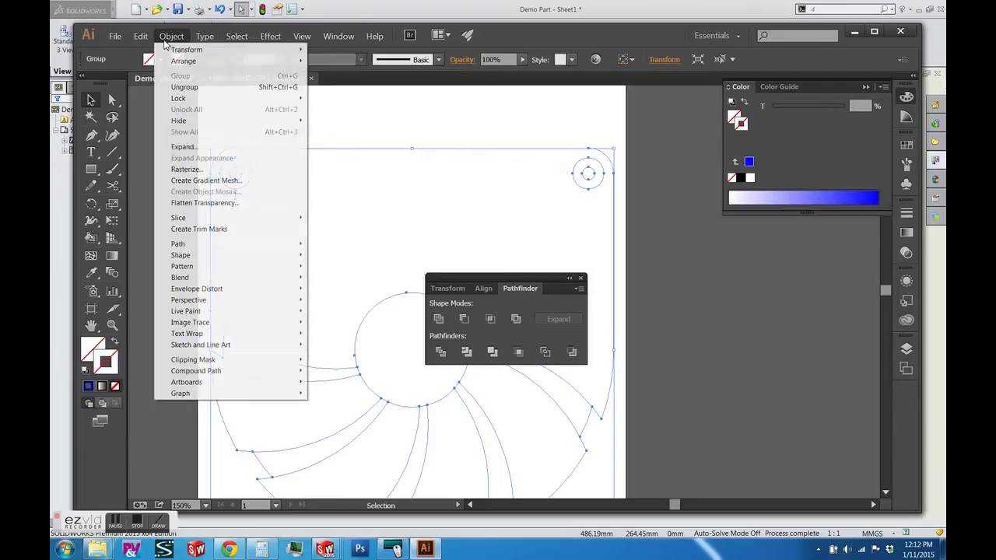
pyautogui.click(180, 88)
pyautogui.press('Delete')
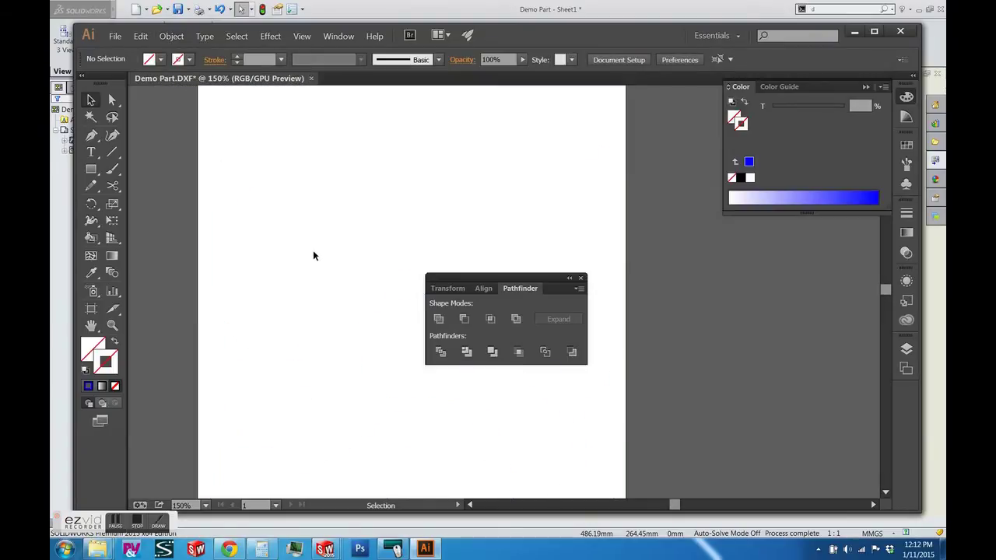
# Apply a 0.01 mm stroke weight and the Blue swatch to all the ungrouped paths.
pyautogui.hotkey('ctrl', 'z')
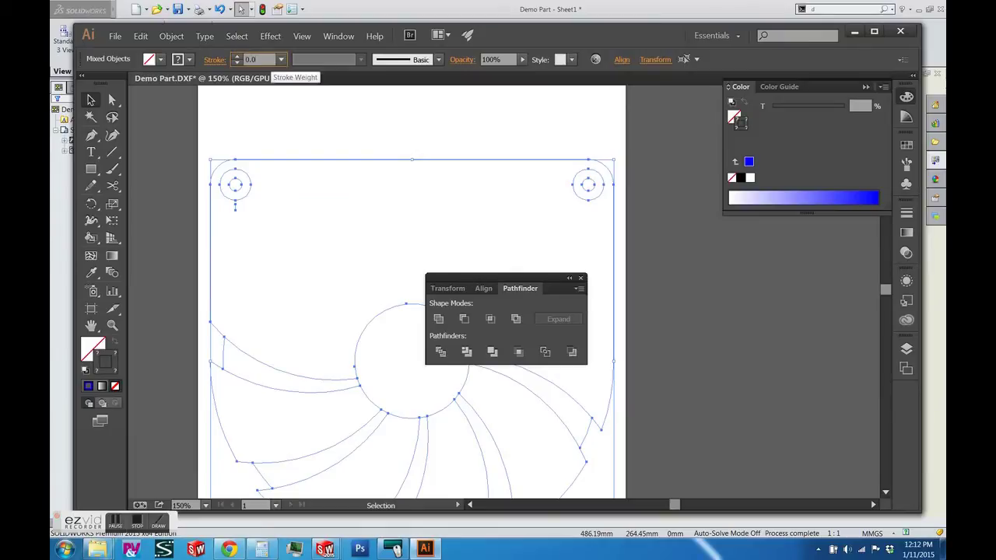
pyautogui.press('Return')
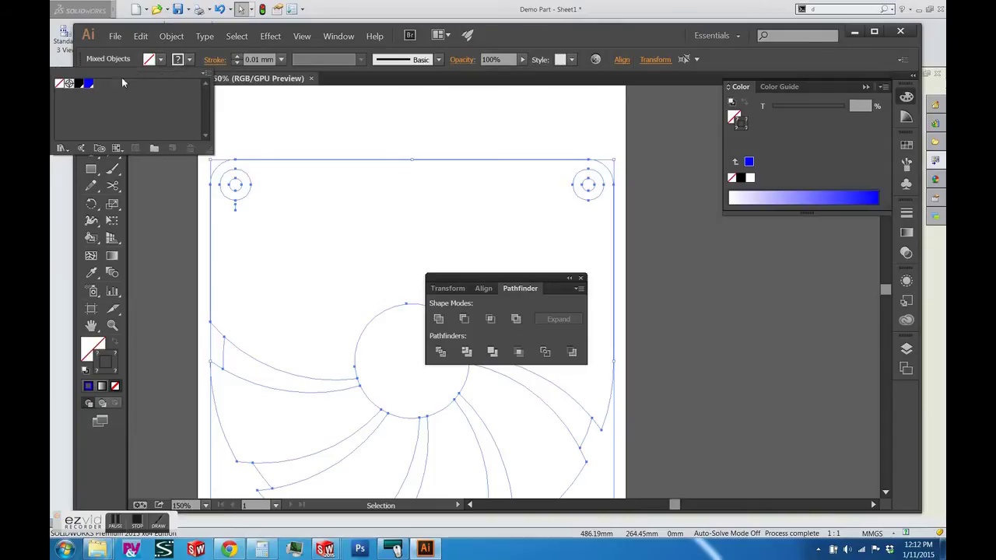
pyautogui.click(87, 84)
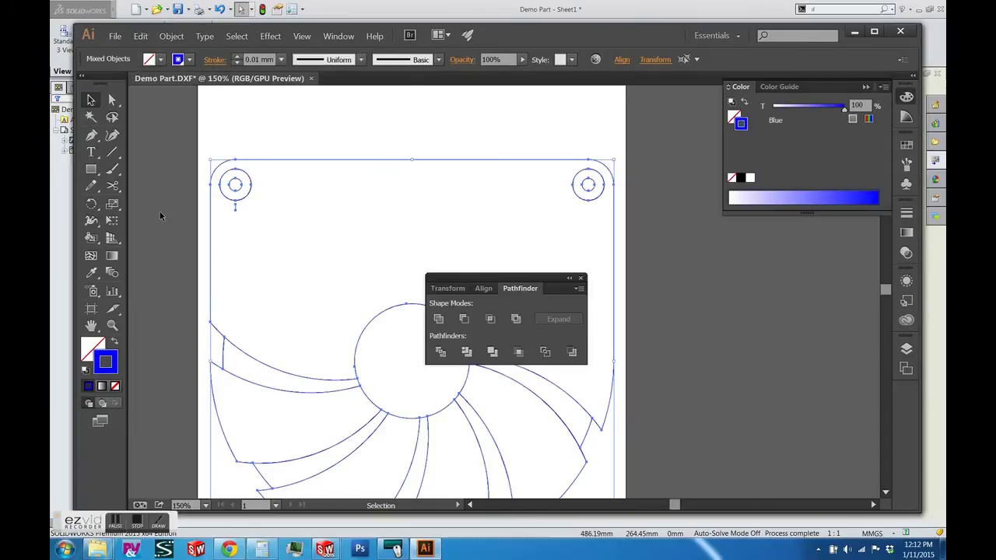
pyautogui.click(286, 221)
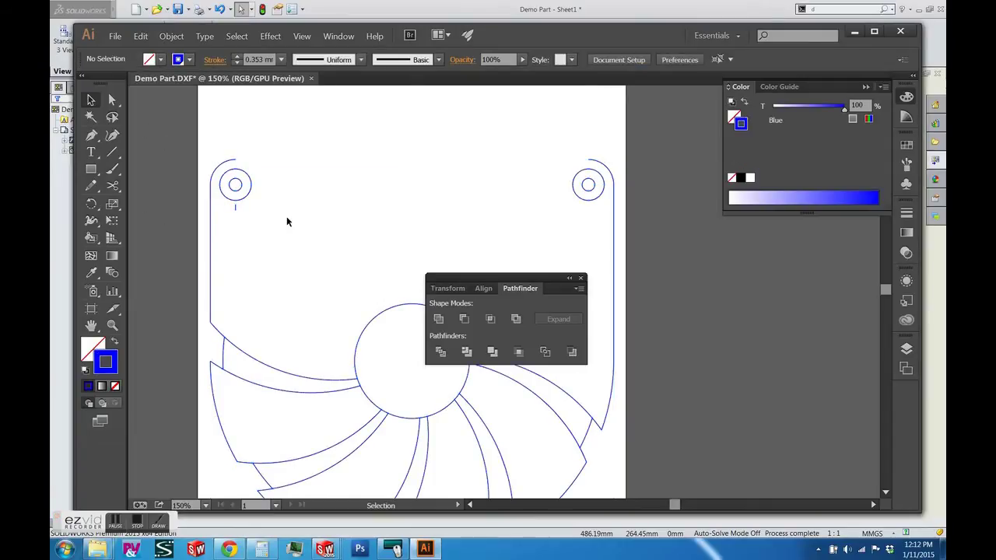
# Set the stroke weight of all paths to 0.01 mm again and close the Pathfinder controls.
pyautogui.hotkey('ctrl', 'a')
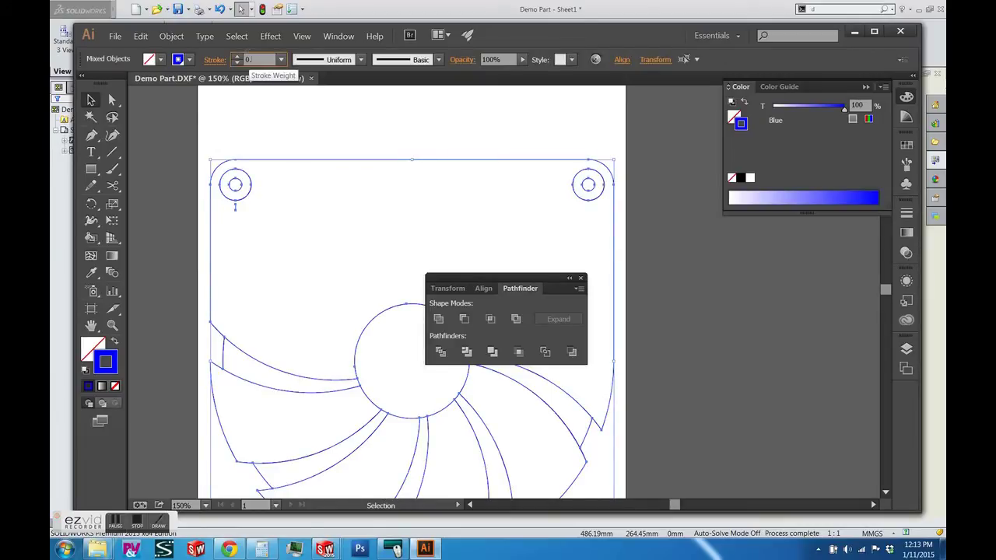
pyautogui.press('Return')
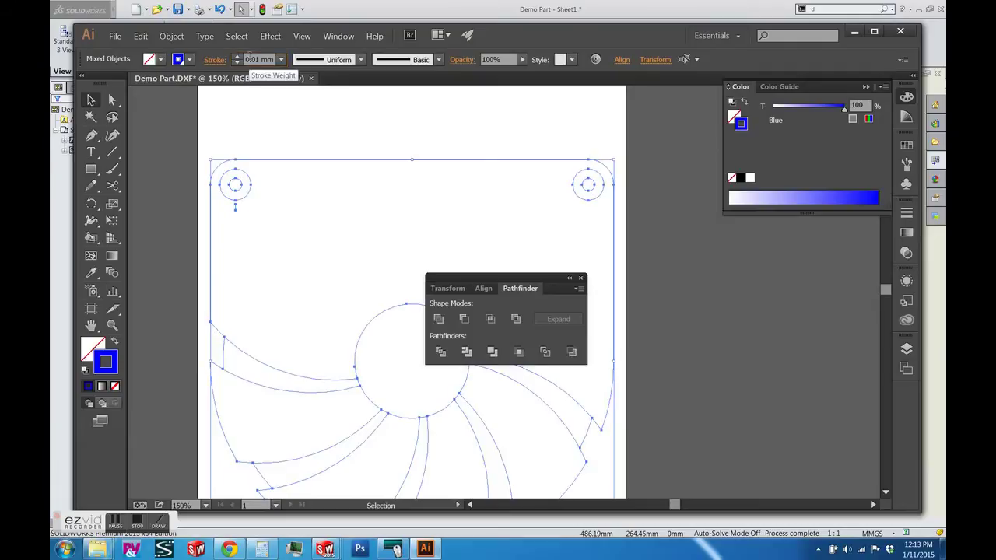
pyautogui.click(586, 146)
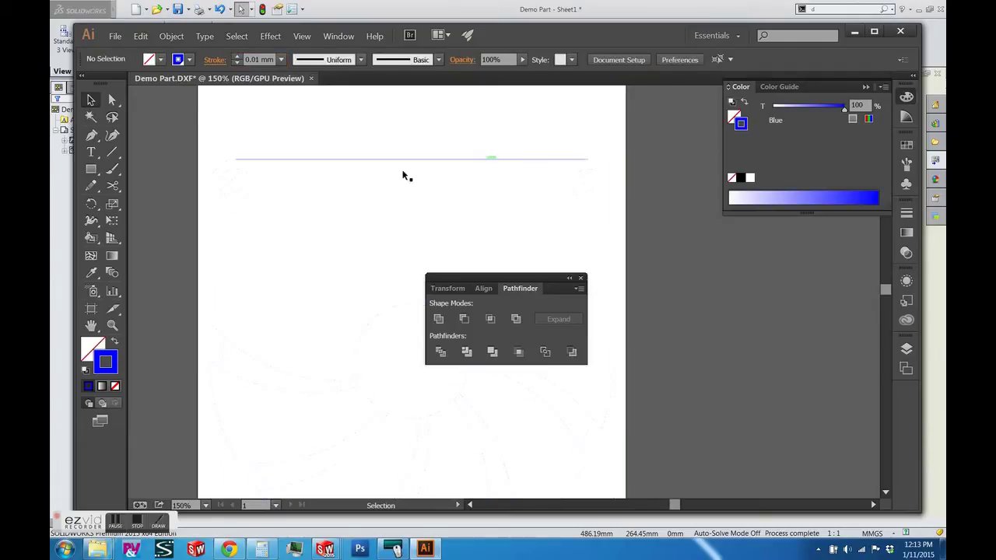
pyautogui.click(580, 278)
# Select individual curves of the leftmost curved slot and examine where their paths start and end.
pyautogui.scroll(-2, 364, 250)
pyautogui.hotkey('ctrl', 'a')
pyautogui.scroll(-4, 364, 250)
pyautogui.scroll(2, 182, 216)
pyautogui.scroll(2, 203, 209)
pyautogui.click(221, 205)
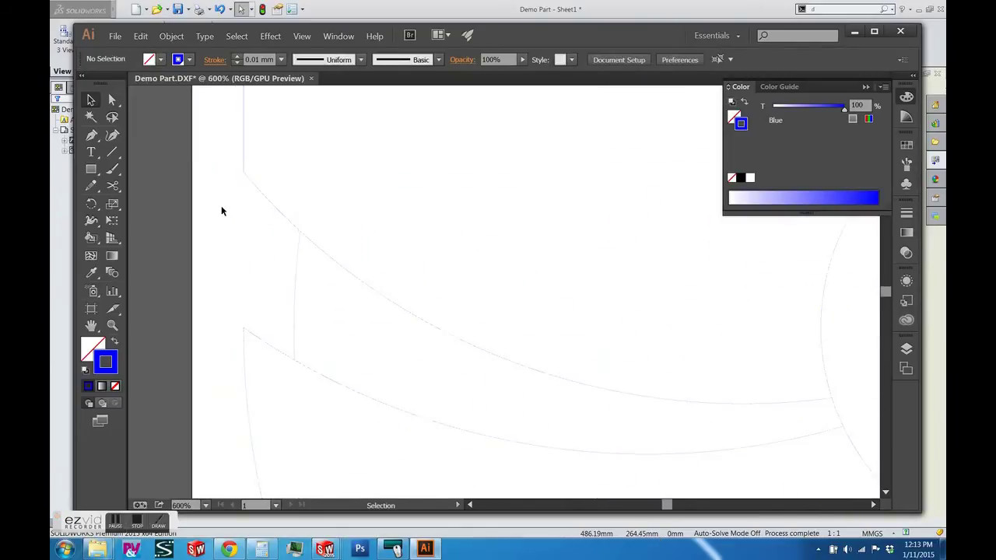
pyautogui.click(285, 217)
pyautogui.moveTo(245, 327); pyautogui.dragTo(310, 371)
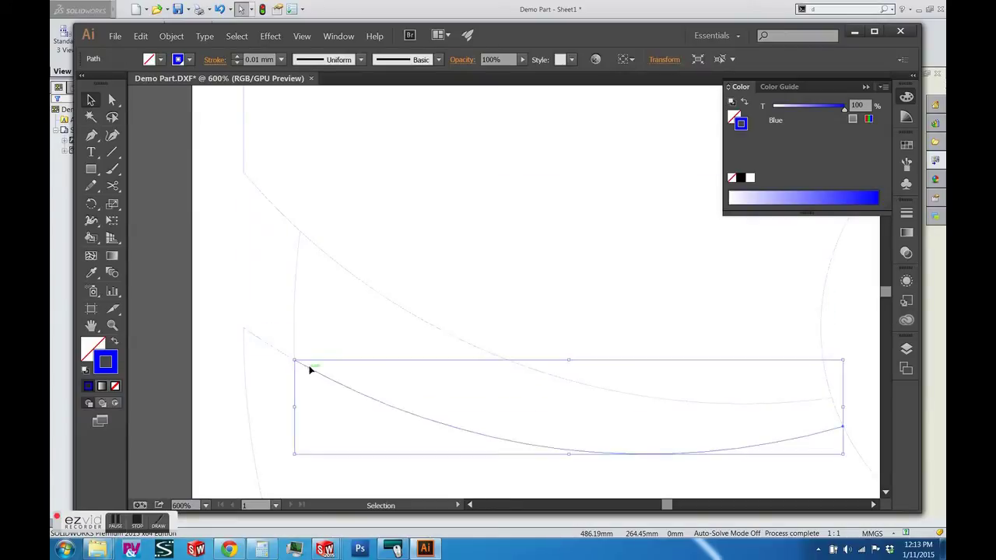
pyautogui.click(284, 352)
pyautogui.click(304, 367)
pyautogui.click(284, 213)
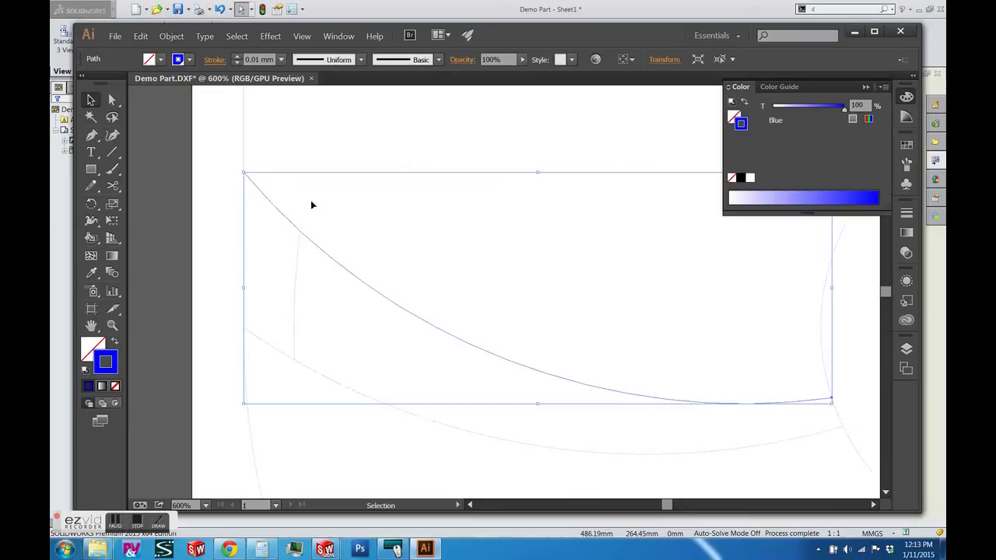
pyautogui.scroll(3, 302, 231)
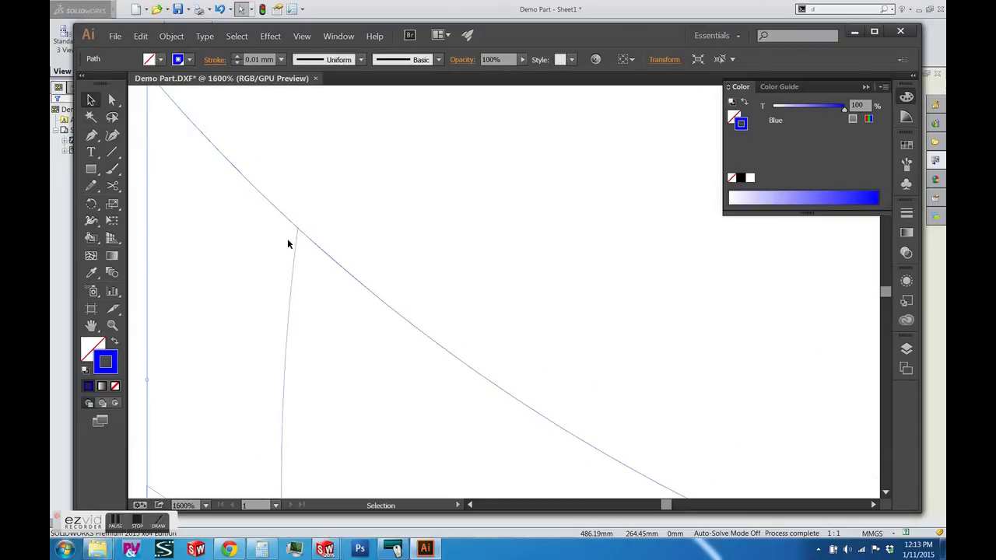
pyautogui.scroll(-3, 291, 237)
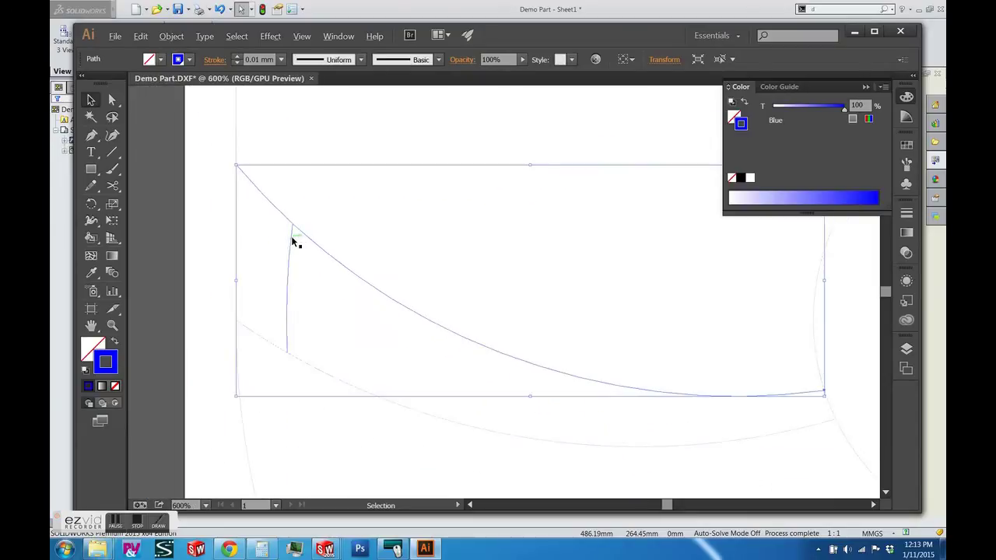
pyautogui.click(229, 221)
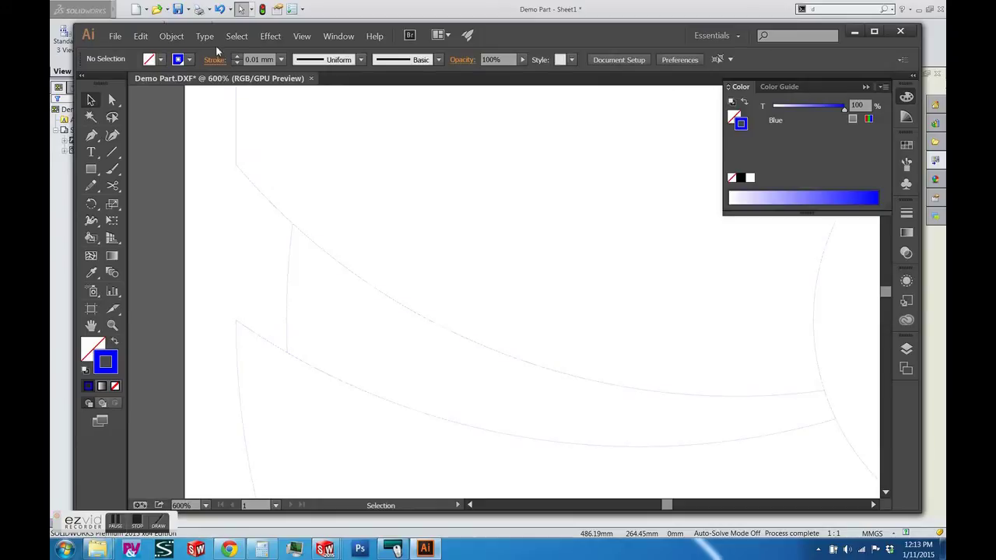
# Split the slot's upper curve with Scissors where the short connecting arc meets it.
pyautogui.click(112, 99)
pyautogui.click(277, 208)
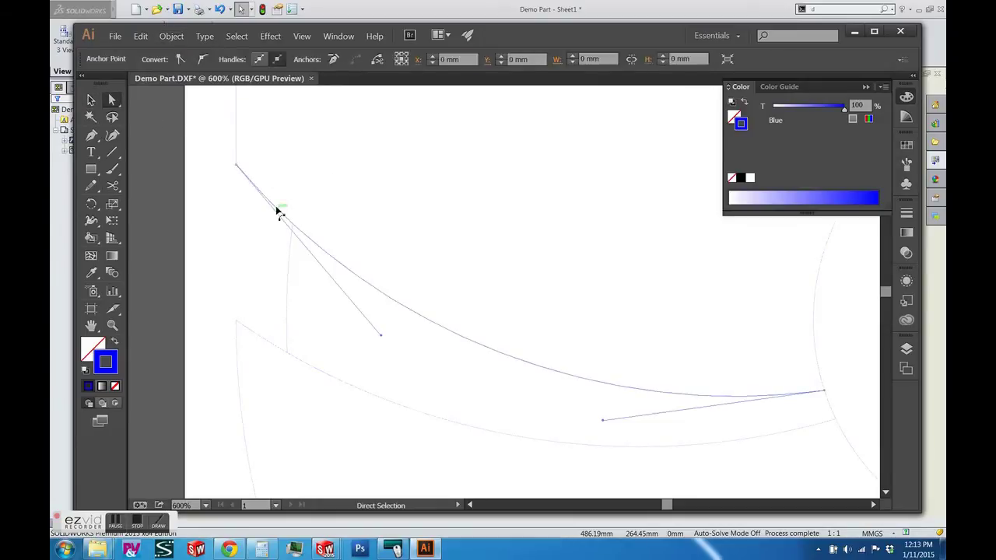
pyautogui.click(112, 186)
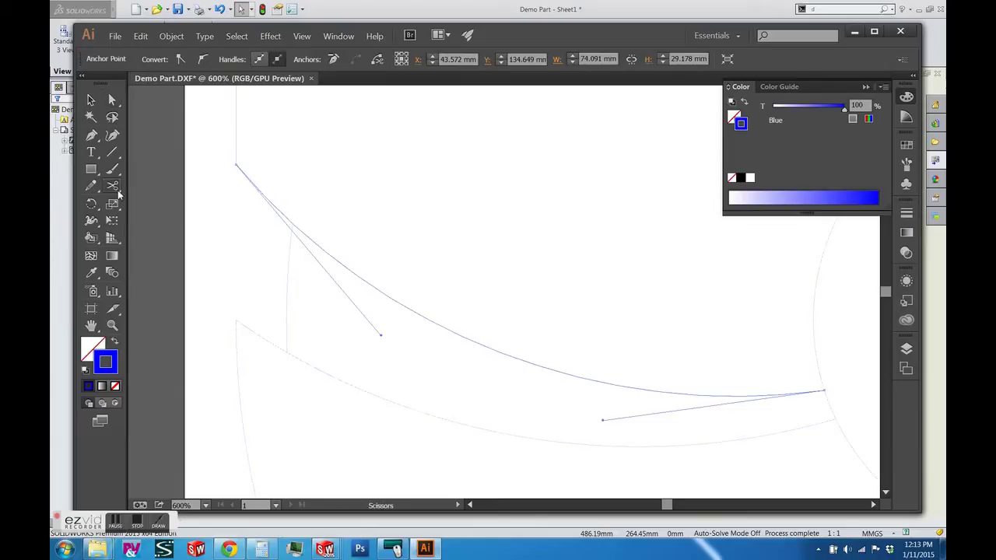
pyautogui.scroll(2, 306, 245)
pyautogui.scroll(2, 306, 245)
pyautogui.scroll(2, 291, 229)
pyautogui.hscroll(-2, 289, 226)
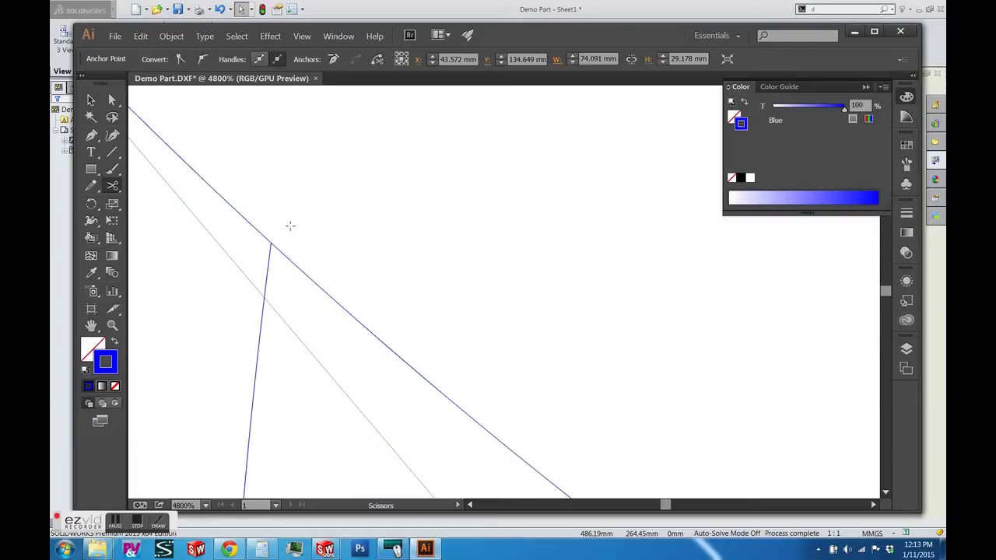
pyautogui.click(267, 241)
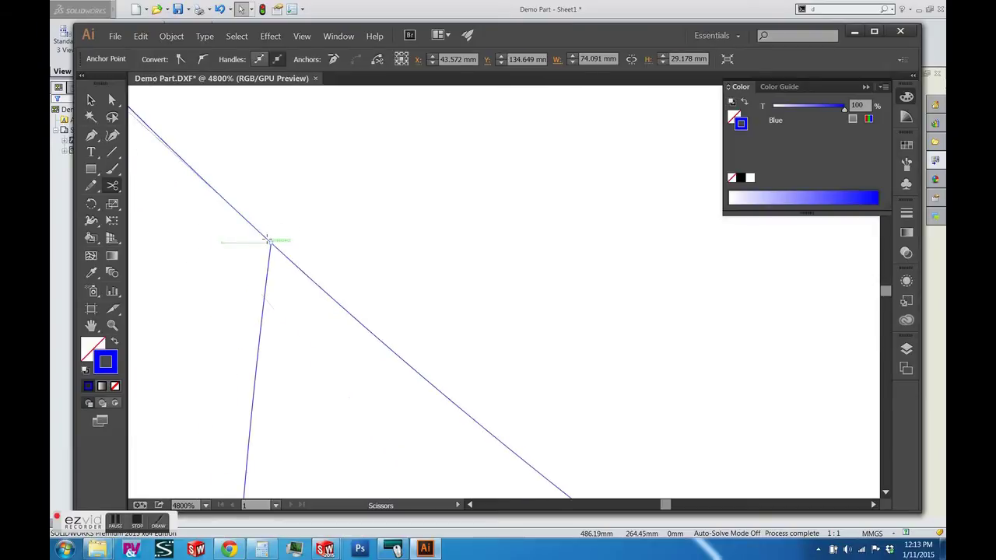
pyautogui.click(91, 101)
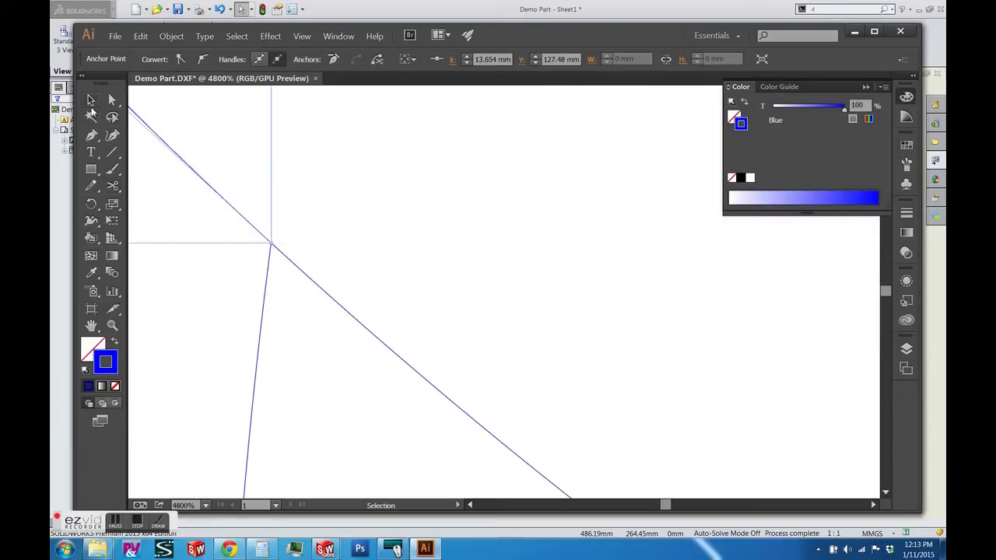
# Select the split upper curve's segment running from the junction to the central circle, together with the slot's lower curve.
pyautogui.click(289, 259)
pyautogui.click(240, 215)
pyautogui.click(289, 263)
pyautogui.scroll(-5, 288, 263)
pyautogui.press('super')
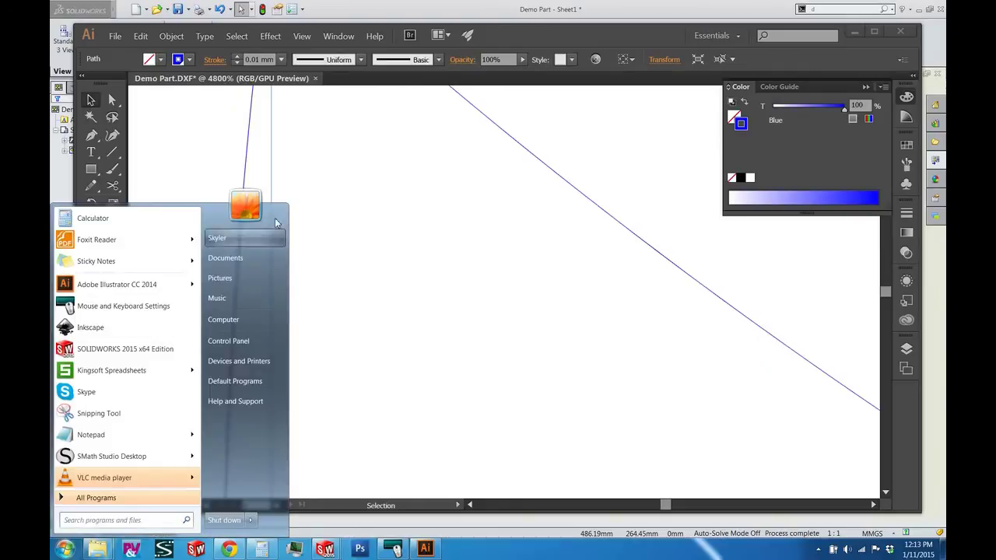
pyautogui.click(207, 133)
pyautogui.hscroll(3, 355, 207)
pyautogui.scroll(-5, 356, 206)
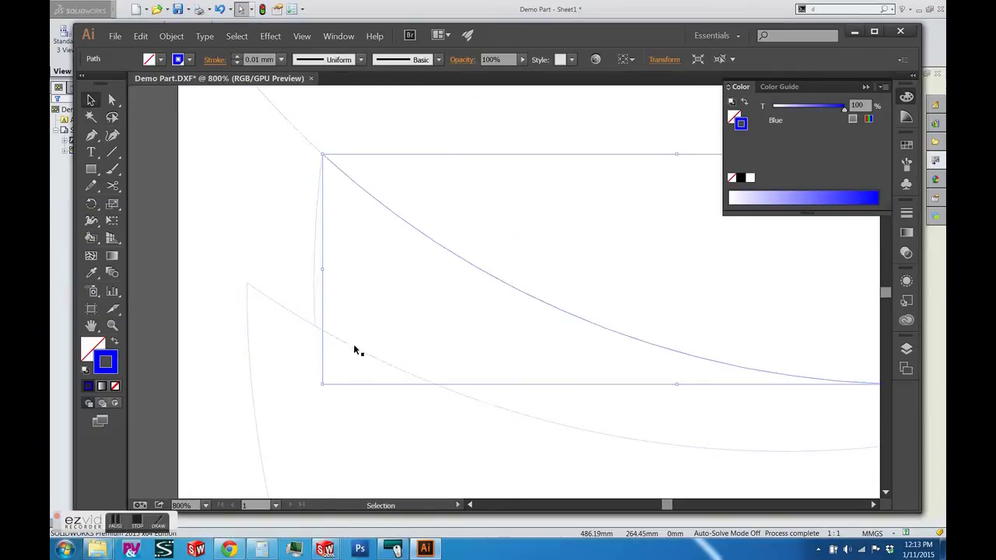
pyautogui.keyDown('shift'); pyautogui.click(354, 348); pyautogui.keyUp('shift')
# Create a global RGB swatch named Red with R 255, G 0, B 0 as the stroke of the two selected curves.
pyautogui.click(189, 59)
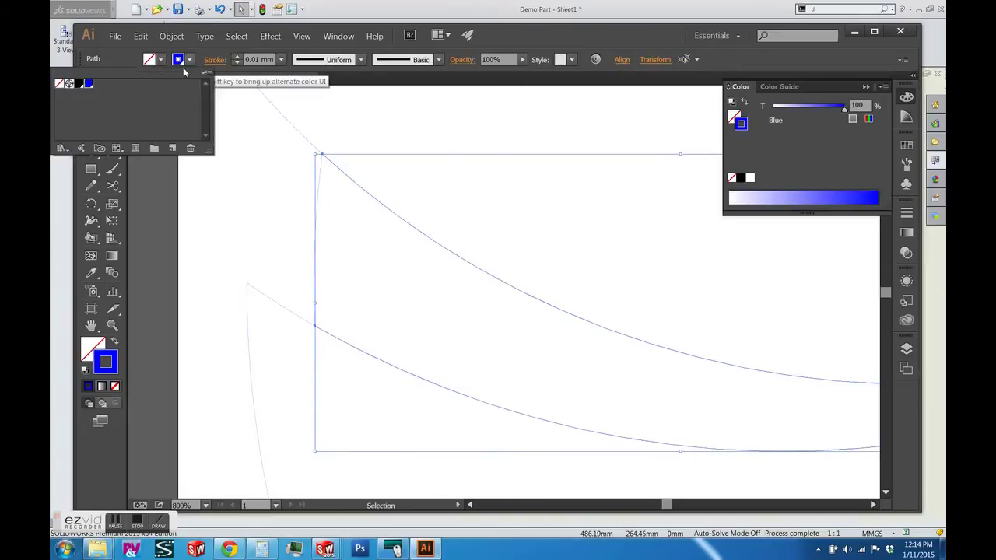
pyautogui.click(172, 148)
pyautogui.write('Red')
pyautogui.click(568, 263)
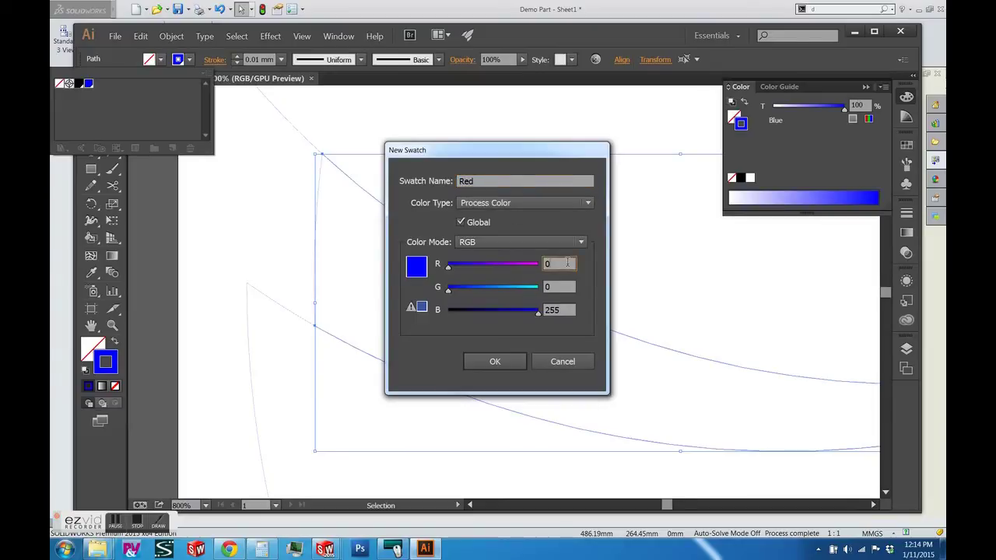
pyautogui.click(566, 309)
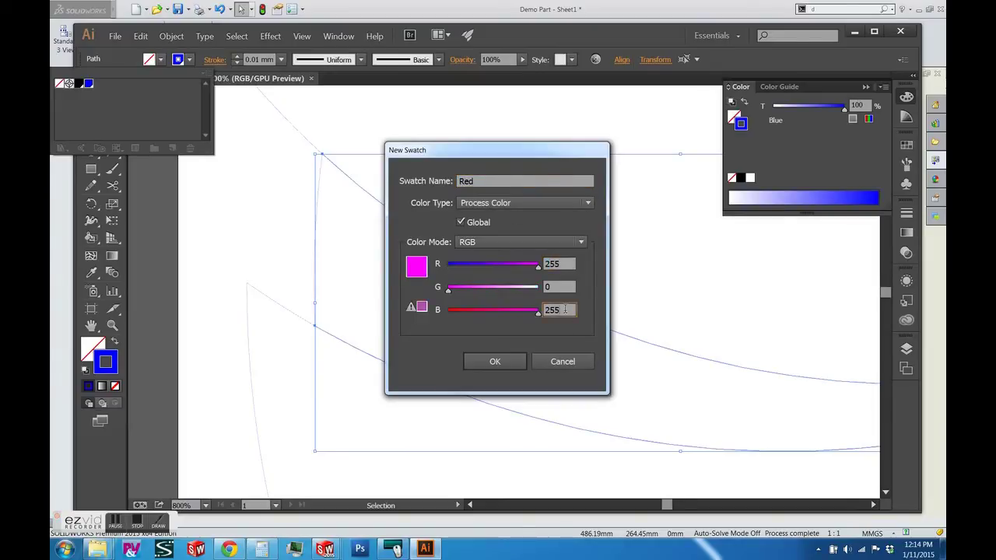
pyautogui.write('0')
pyautogui.press('Return')
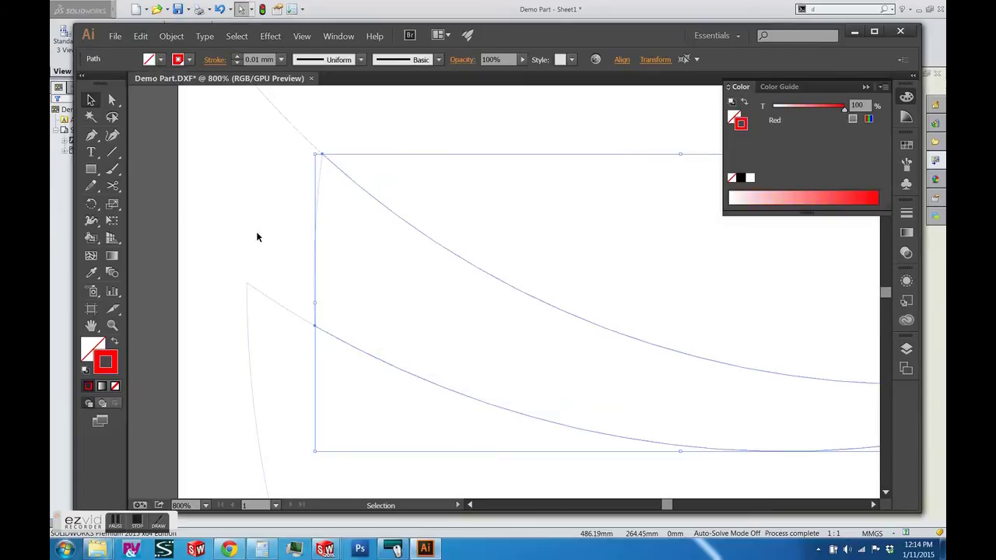
pyautogui.click(249, 242)
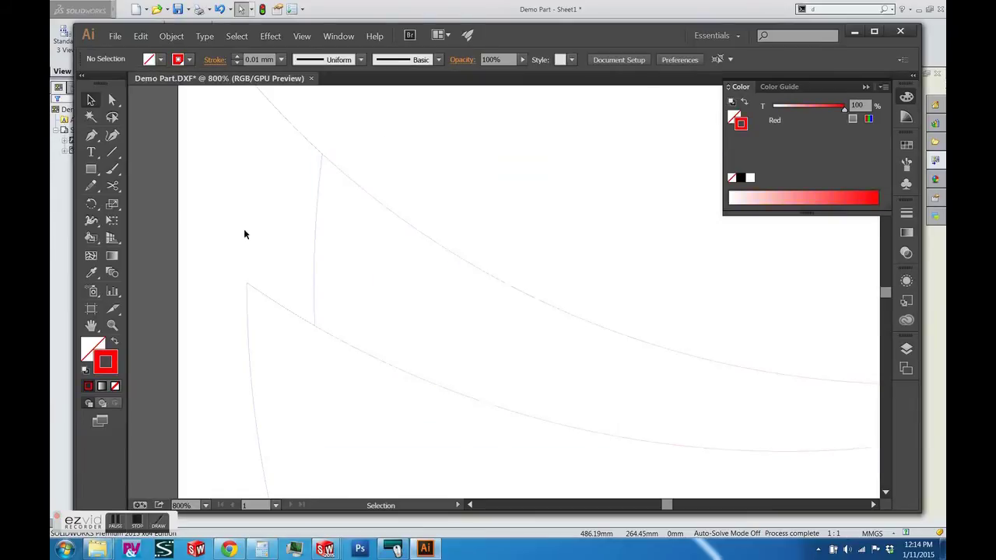
pyautogui.scroll(-1, 512, 306)
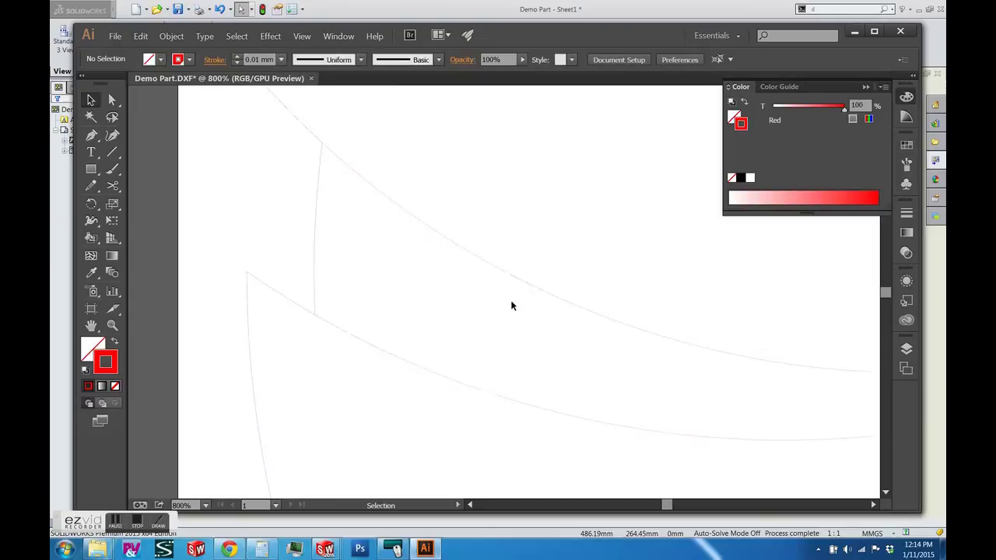
pyautogui.press('super')
pyautogui.press('Escape')
pyautogui.hotkey('ctrl', '-')
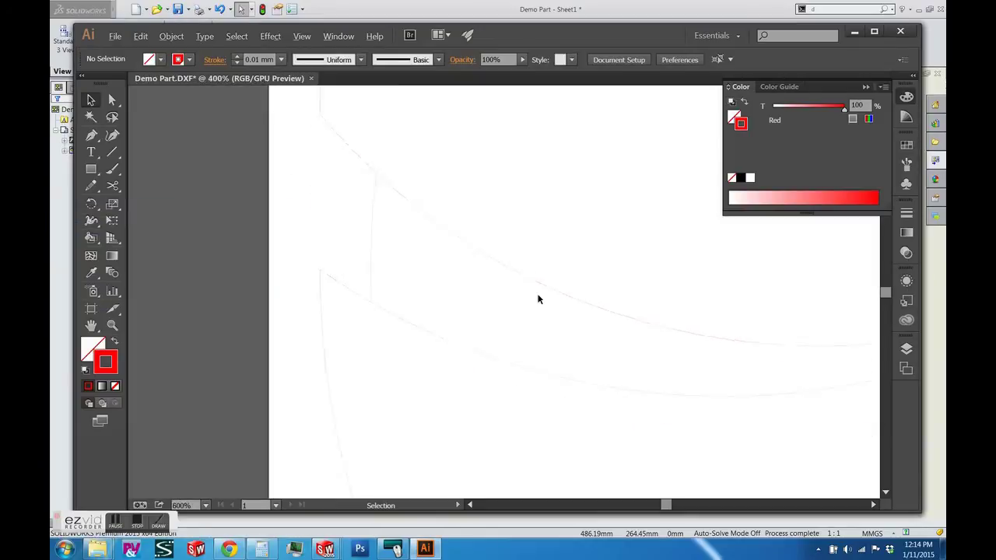
pyautogui.keyDown('alt'); pyautogui.scroll(-1, 568, 312); pyautogui.keyUp('alt')
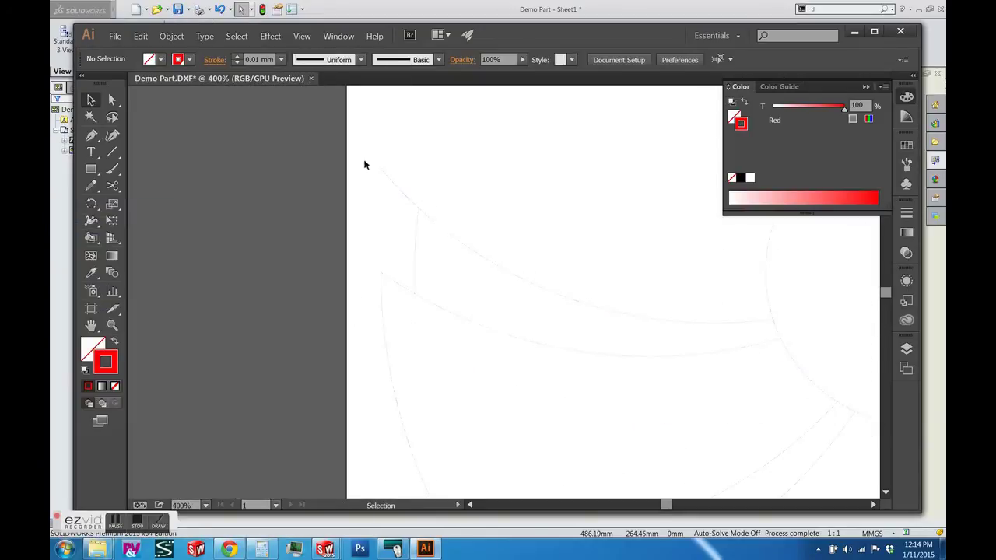
pyautogui.moveTo(413, 169); pyautogui.dragTo(808, 408)
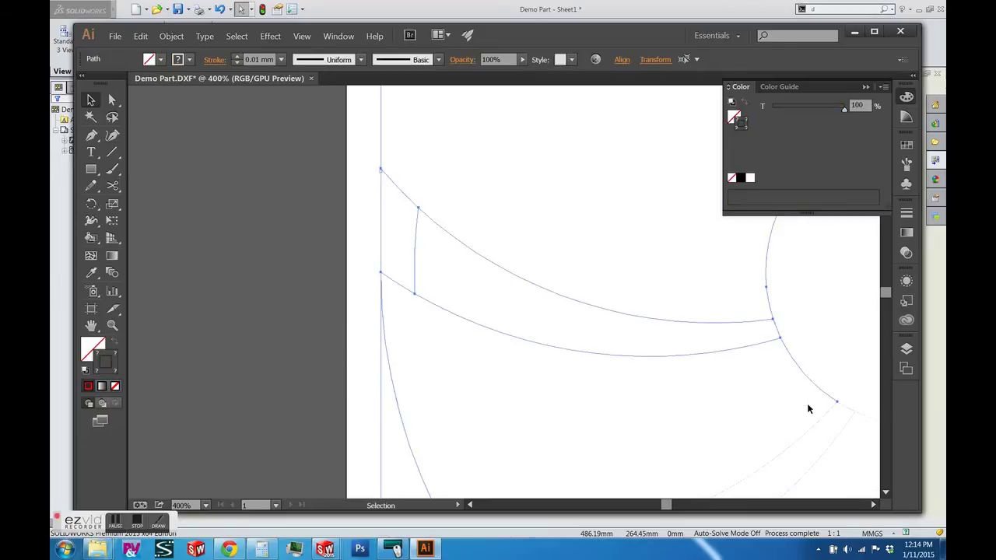
pyautogui.click(171, 36)
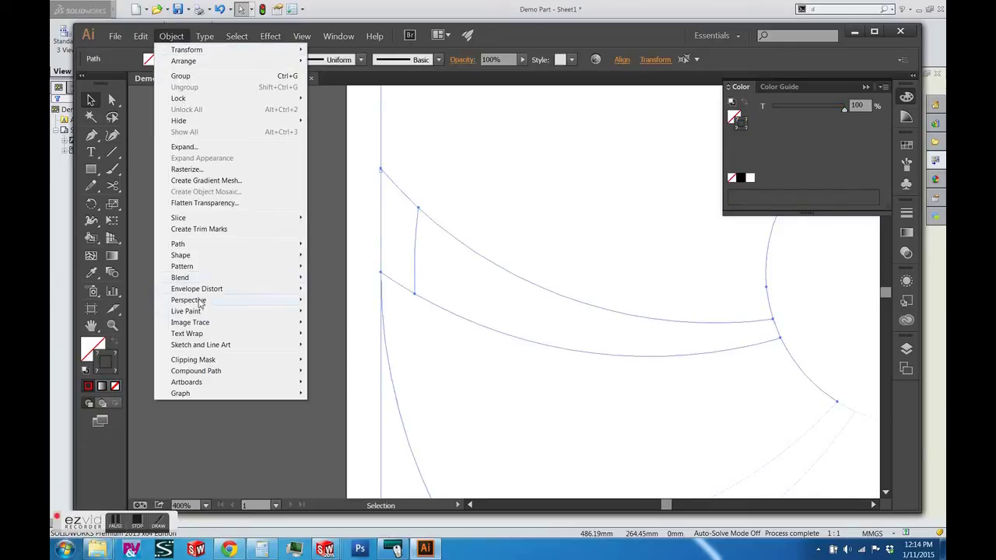
pyautogui.click(316, 270)
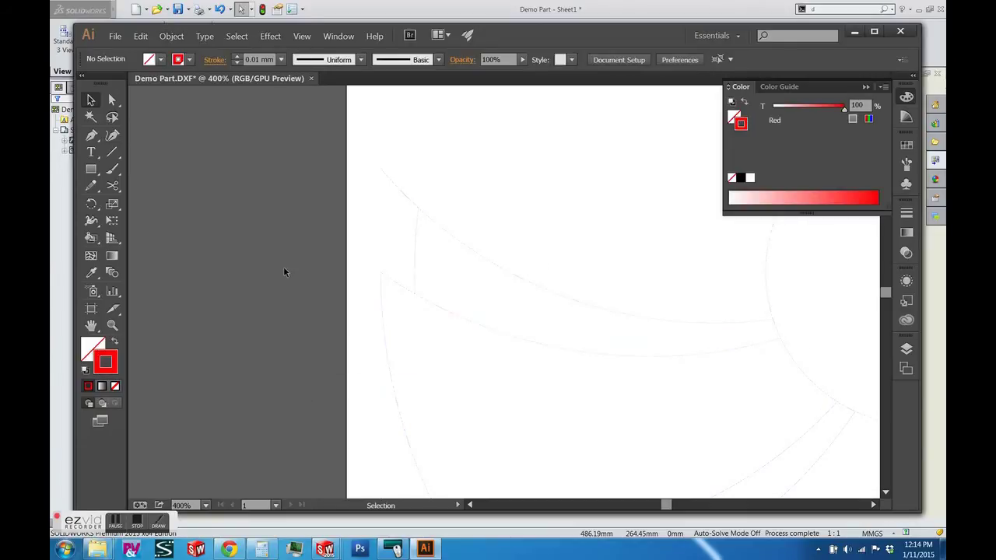
# Select the paths around the leftmost slot, set a white fill and convert them into a Live Paint group.
pyautogui.moveTo(348, 157); pyautogui.dragTo(818, 403)
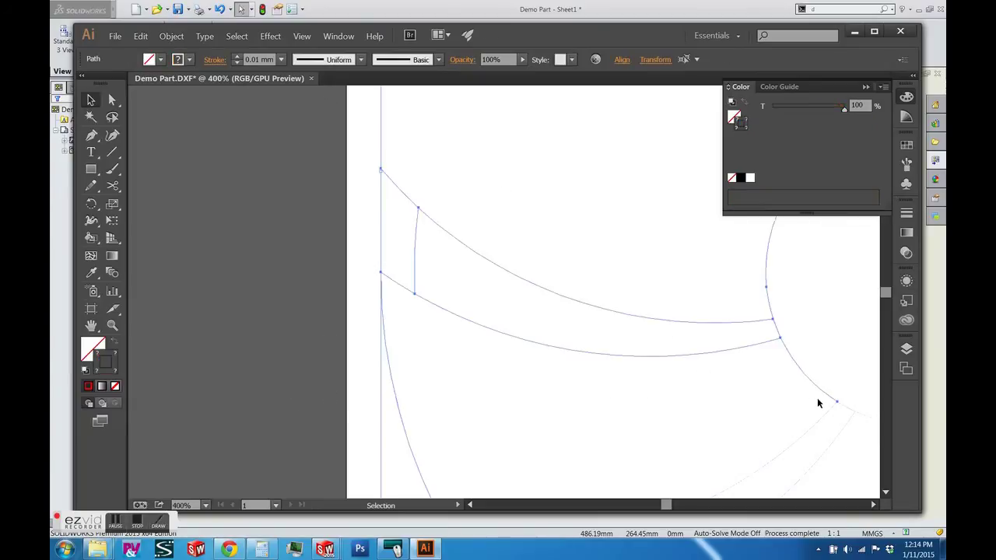
pyautogui.click(91, 238)
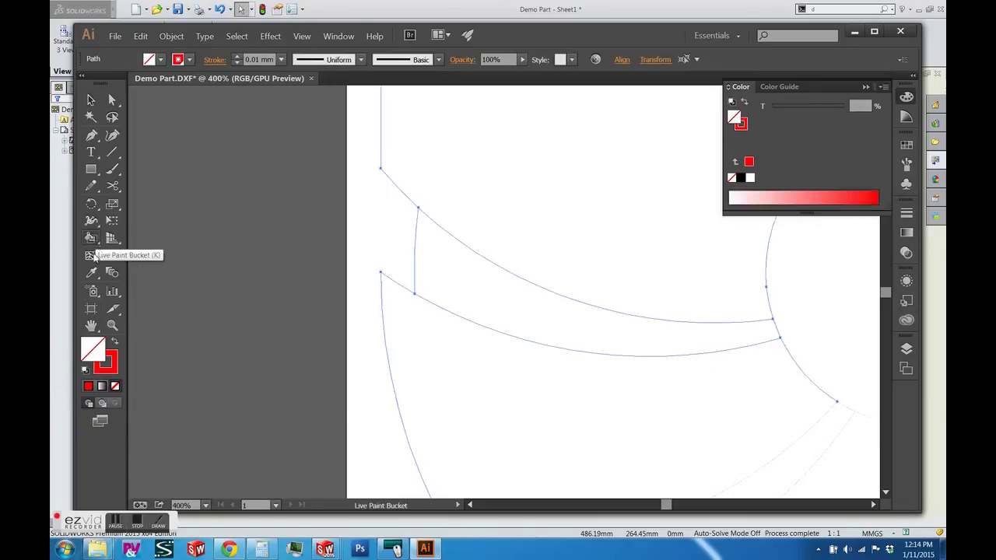
pyautogui.doubleClick(102, 352)
pyautogui.moveTo(319, 338); pyautogui.dragTo(310, 371)
pyautogui.click(646, 185)
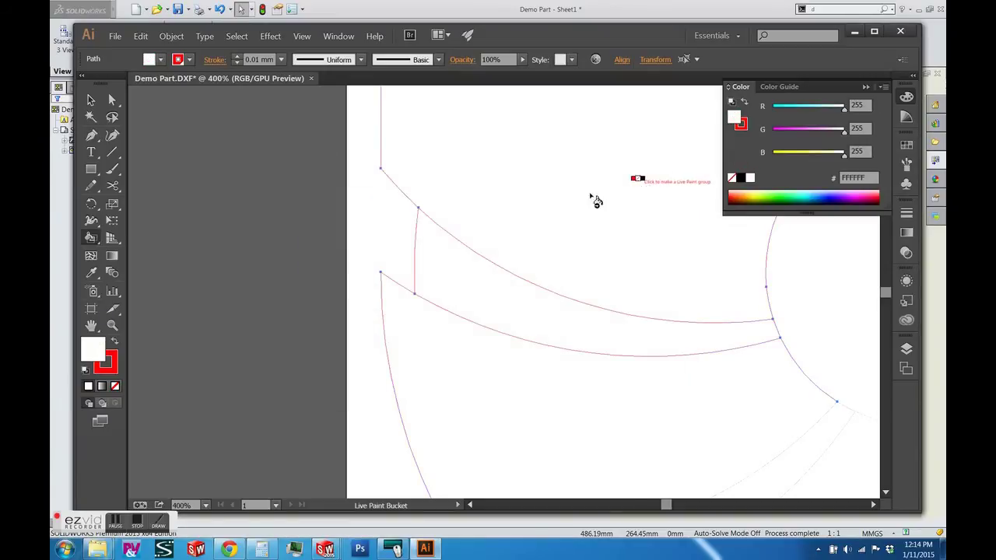
pyautogui.click(515, 311)
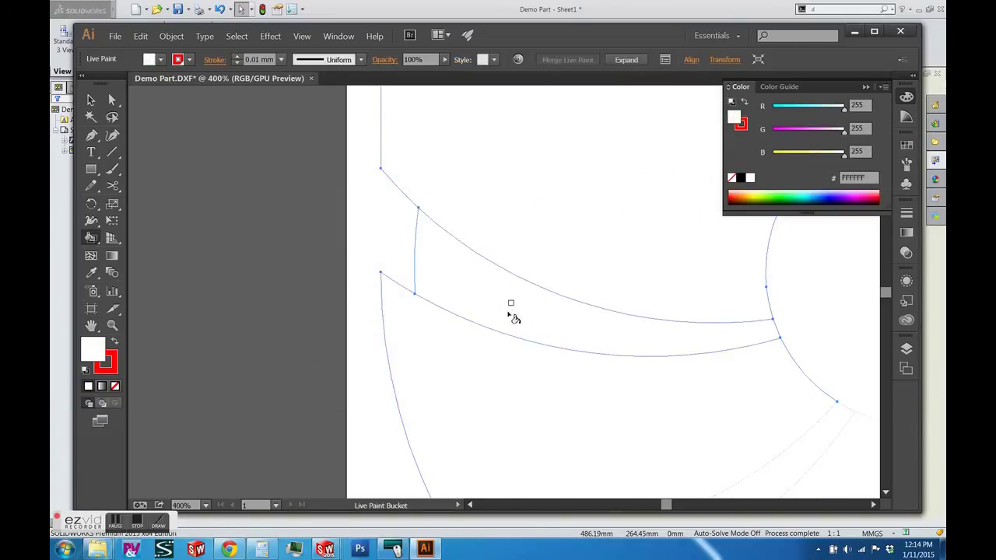
# Set the fill color to black (000000), fill the leftmost slot with Live Paint Bucket and deselect the artwork.
pyautogui.doubleClick(95, 347)
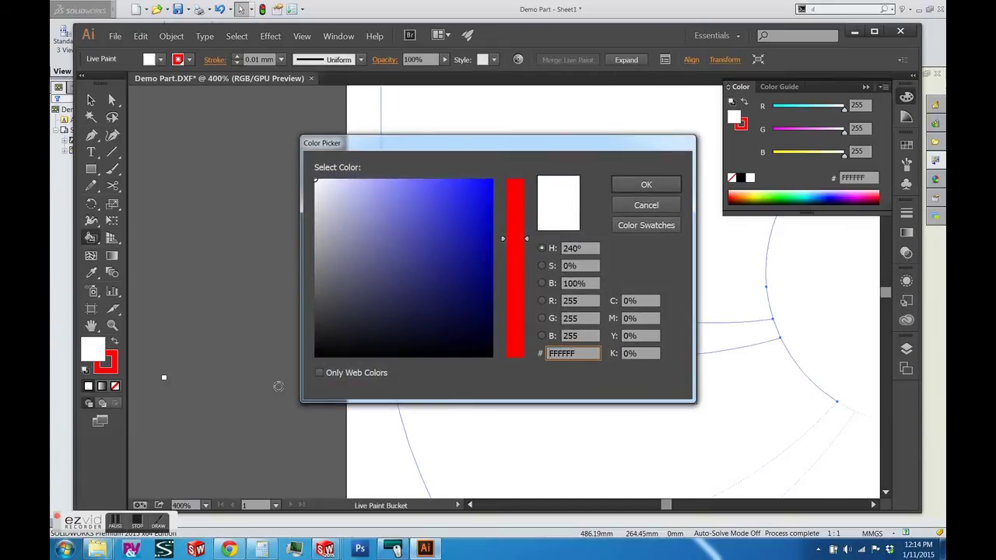
pyautogui.click(316, 356)
pyautogui.click(641, 186)
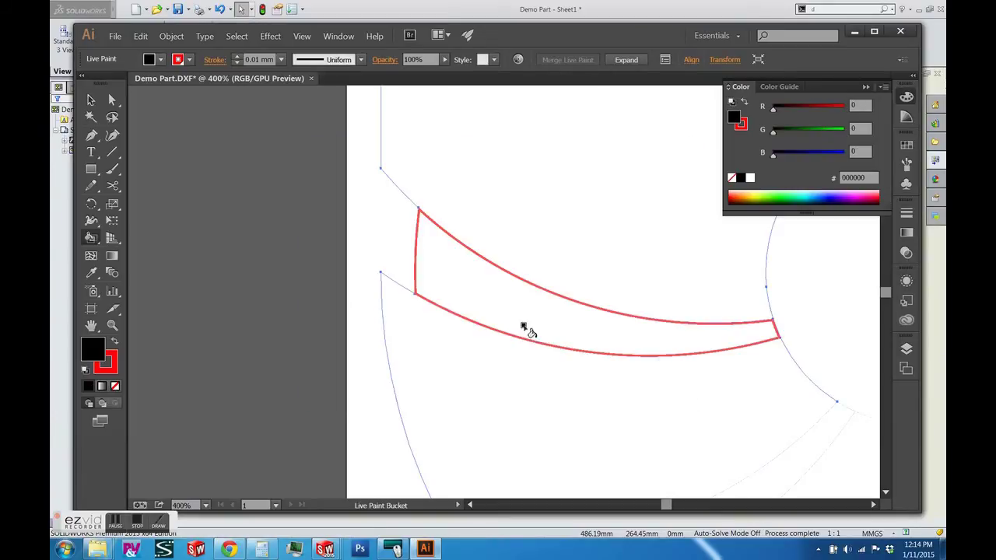
pyautogui.click(529, 331)
pyautogui.click(90, 100)
pyautogui.click(276, 189)
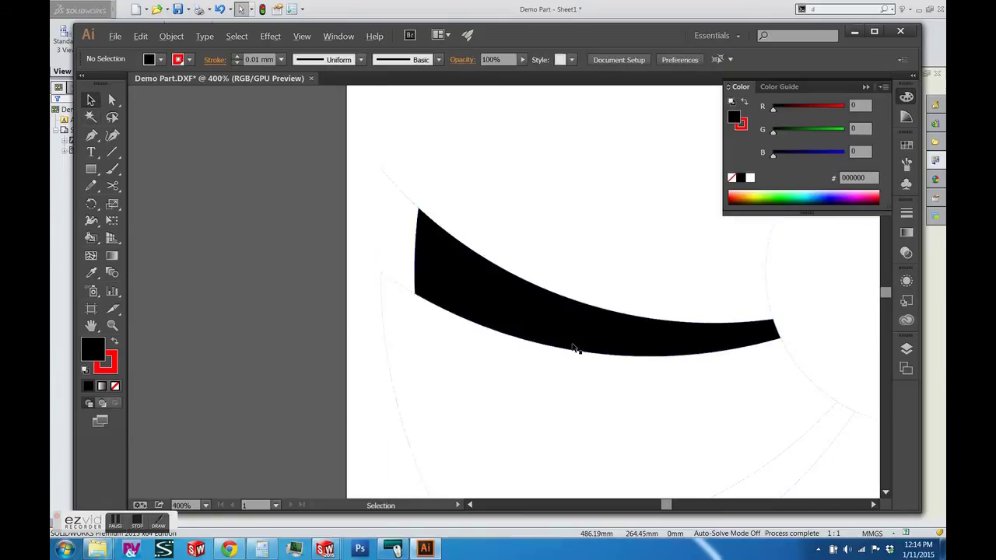
pyautogui.scroll(-4, 573, 348)
pyautogui.moveTo(494, 278); pyautogui.dragTo(812, 498)
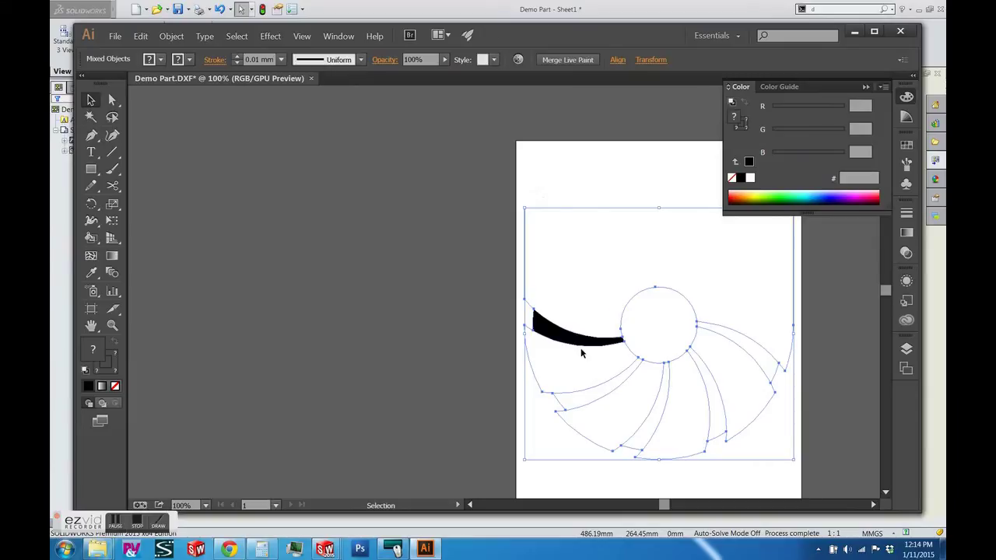
pyautogui.click(562, 222)
# Apply the Red swatch to the stroke of the outer concentric circle in the part's upper-left corner.
pyautogui.scroll(5, 545, 212)
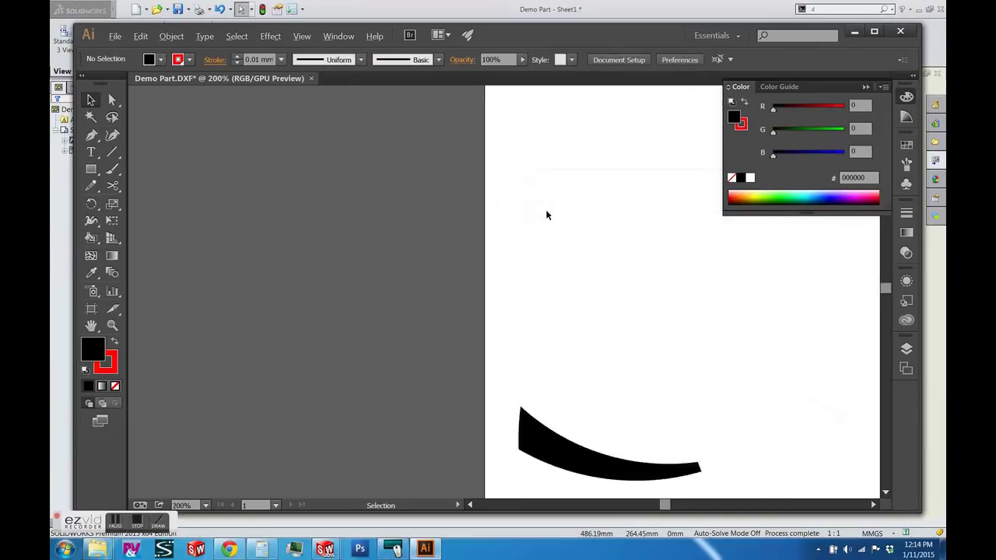
pyautogui.click(560, 233)
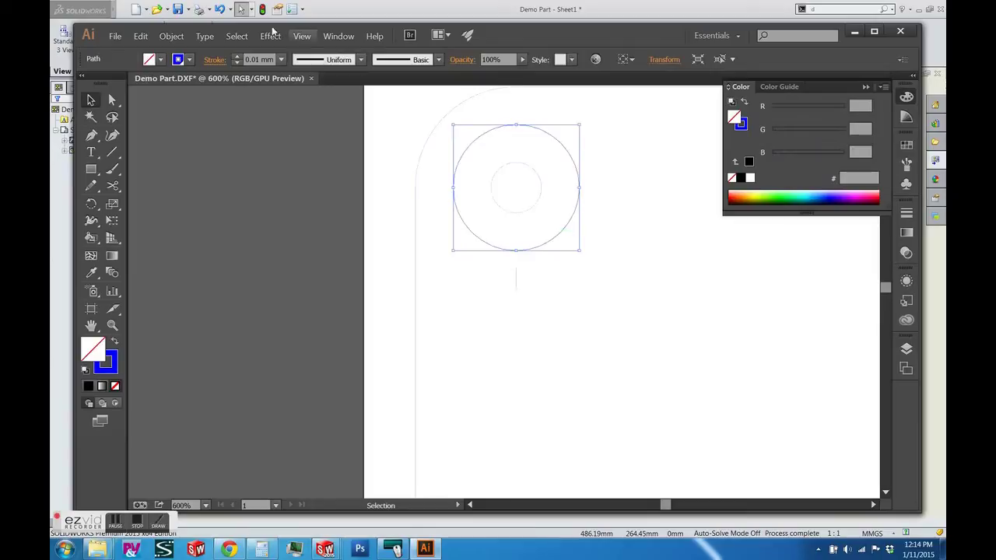
pyautogui.click(150, 60)
pyautogui.click(98, 85)
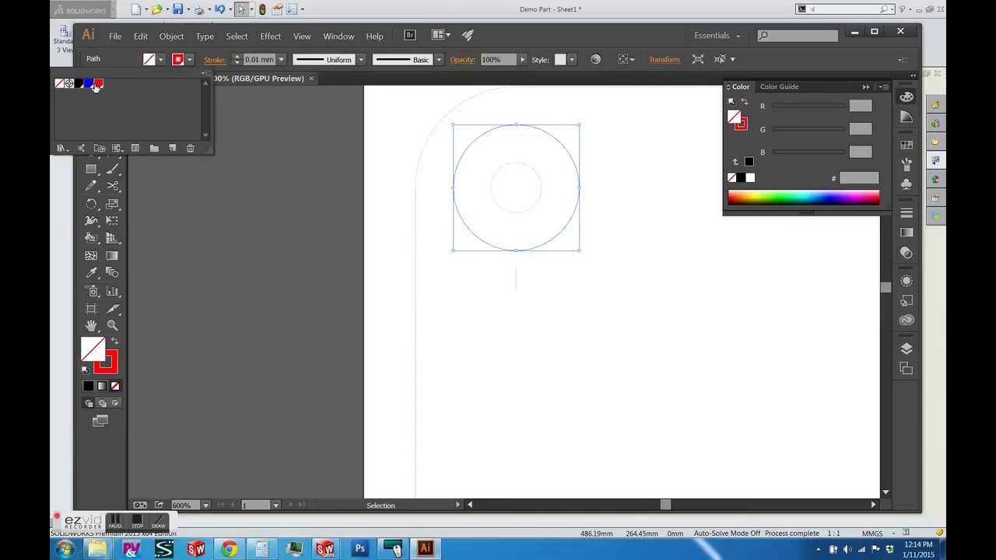
# Select both concentric circles in the part's upper-left corner, set a white fill and convert them into a Live Paint group.
pyautogui.click(306, 193)
pyautogui.click(502, 209)
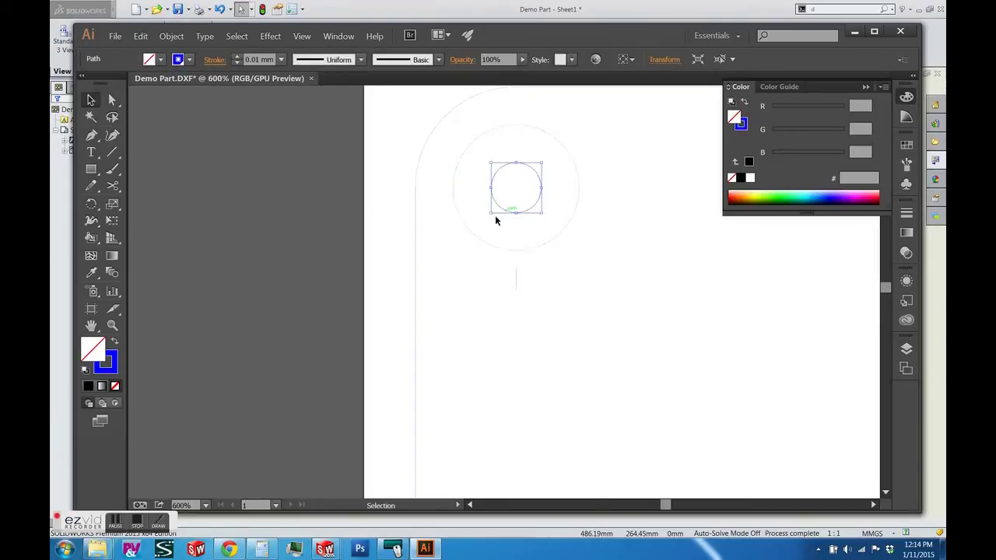
pyautogui.keyDown('shift'); pyautogui.click(481, 238); pyautogui.keyUp('shift')
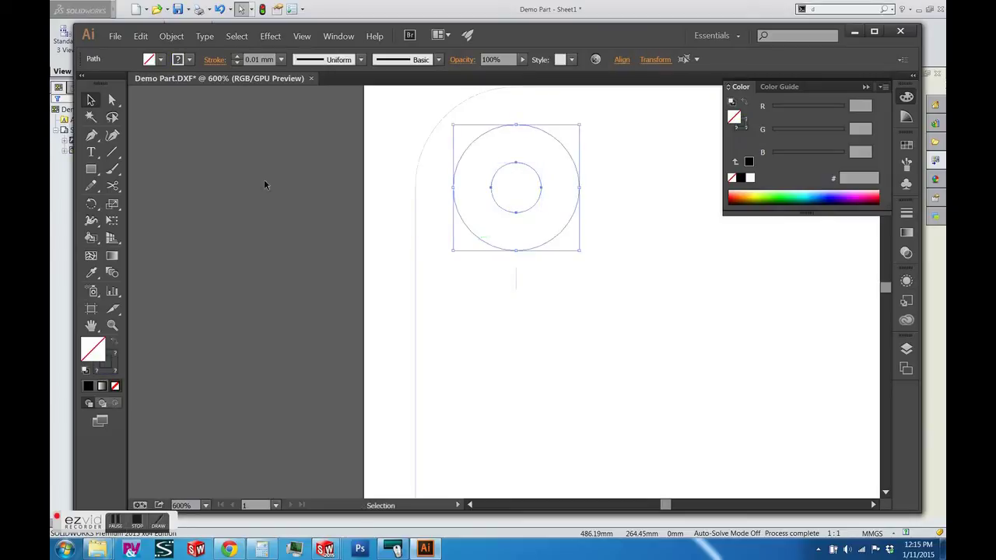
pyautogui.click(90, 237)
pyautogui.doubleClick(92, 350)
pyautogui.click(314, 357)
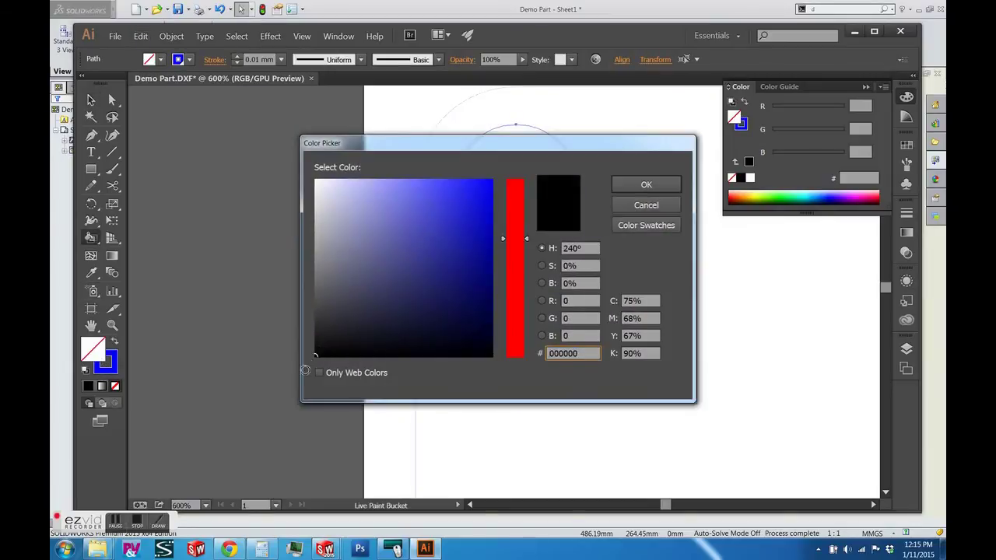
pyautogui.click(646, 185)
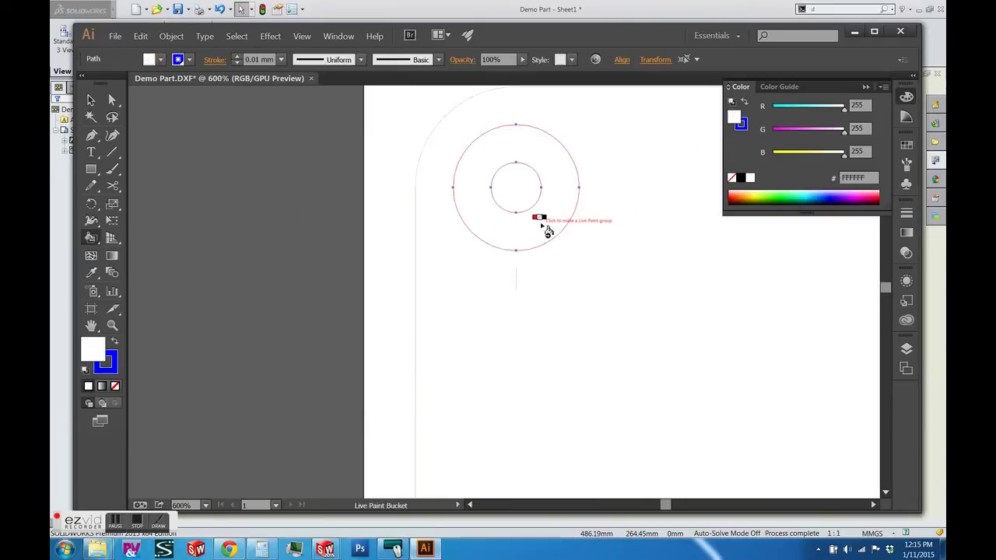
pyautogui.click(544, 228)
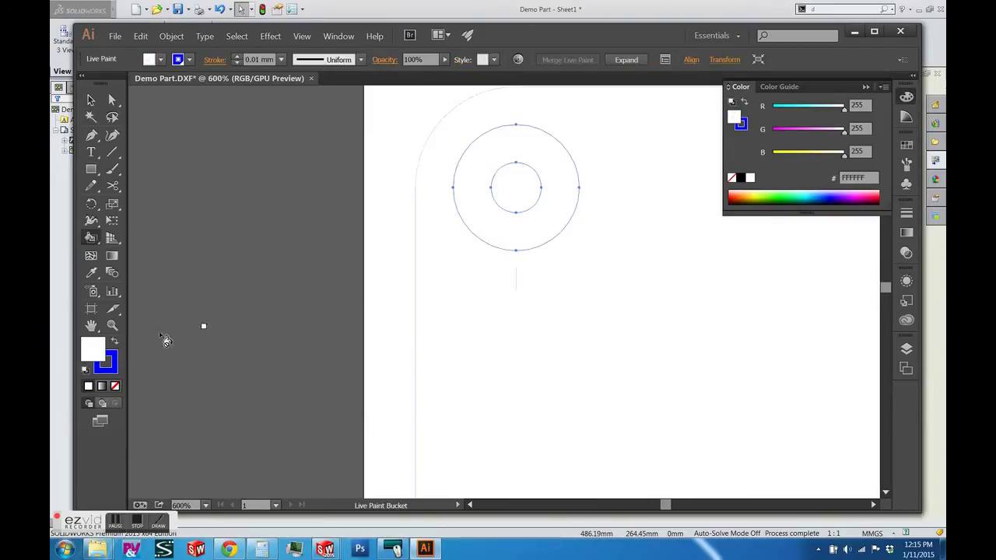
# Set the fill color to black (000000) and fill the ring between the upper-left concentric circles with Live Paint Bucket.
pyautogui.doubleClick(92, 350)
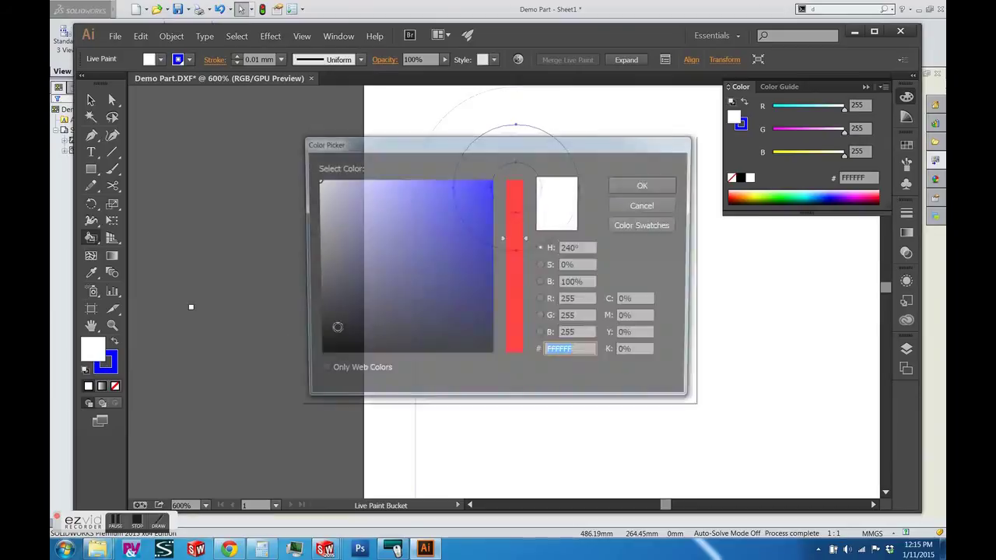
pyautogui.click(646, 185)
pyautogui.click(516, 235)
pyautogui.press('v')
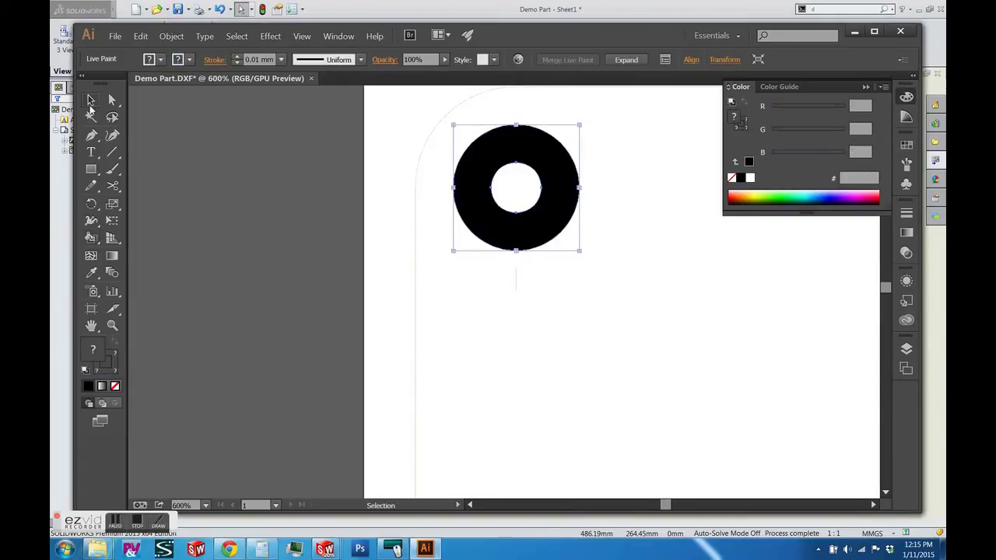
# Delete the short vertical line just below the black ring in the part's upper-left corner.
pyautogui.click(320, 226)
pyautogui.click(518, 282)
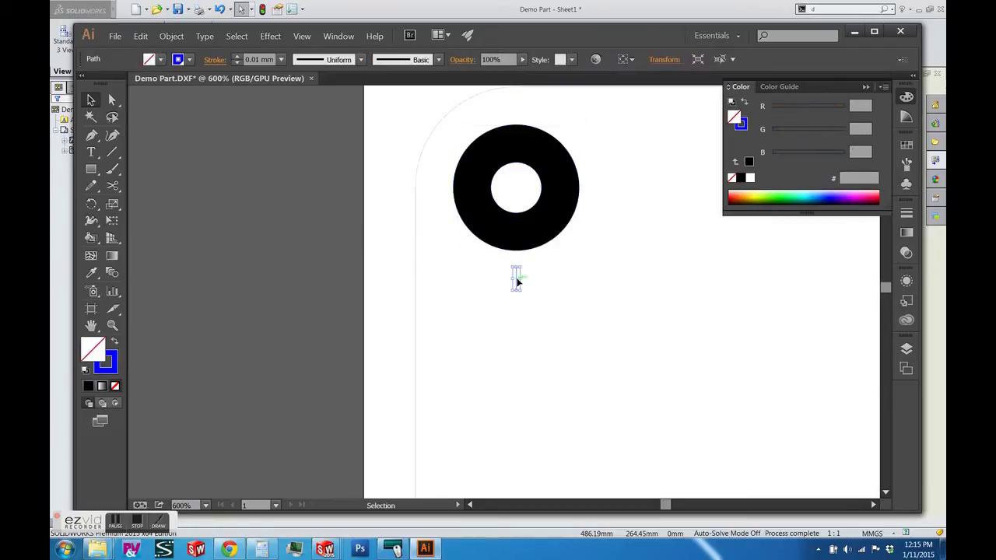
pyautogui.press('Delete')
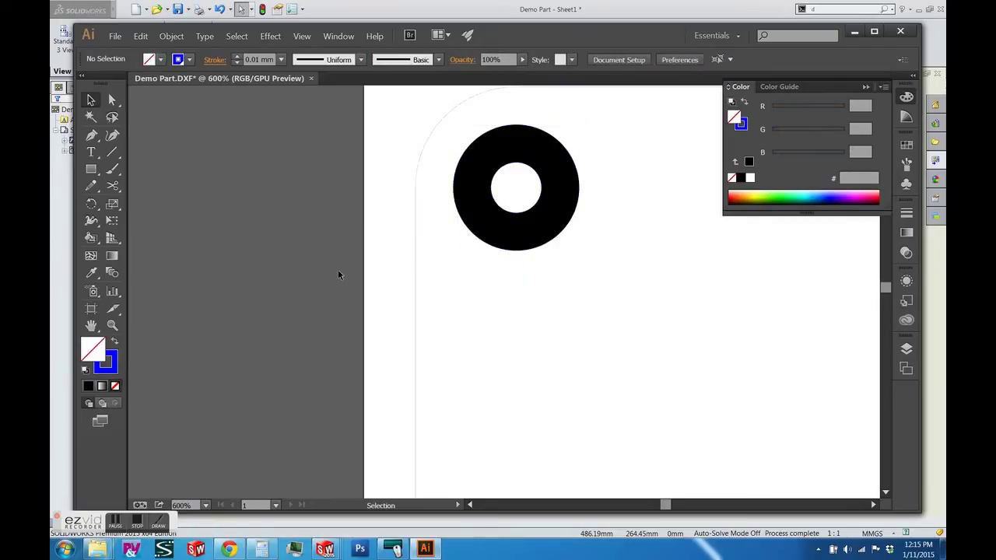
# Apply the Red swatch to the stroke of the outer concentric circle in the part's upper-right corner.
pyautogui.scroll(3, 562, 248)
pyautogui.scroll(-5, 562, 248)
pyautogui.scroll(5, 707, 243)
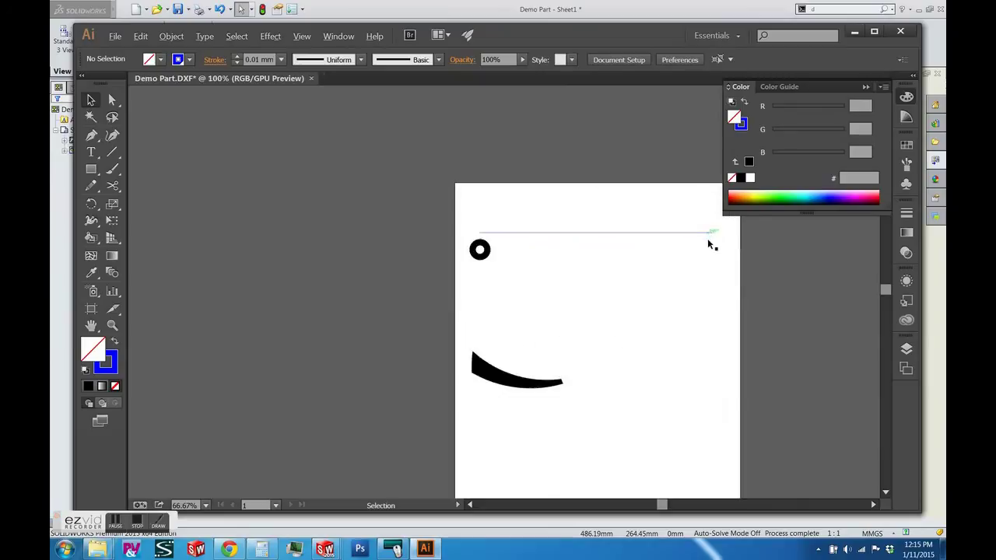
pyautogui.click(702, 249)
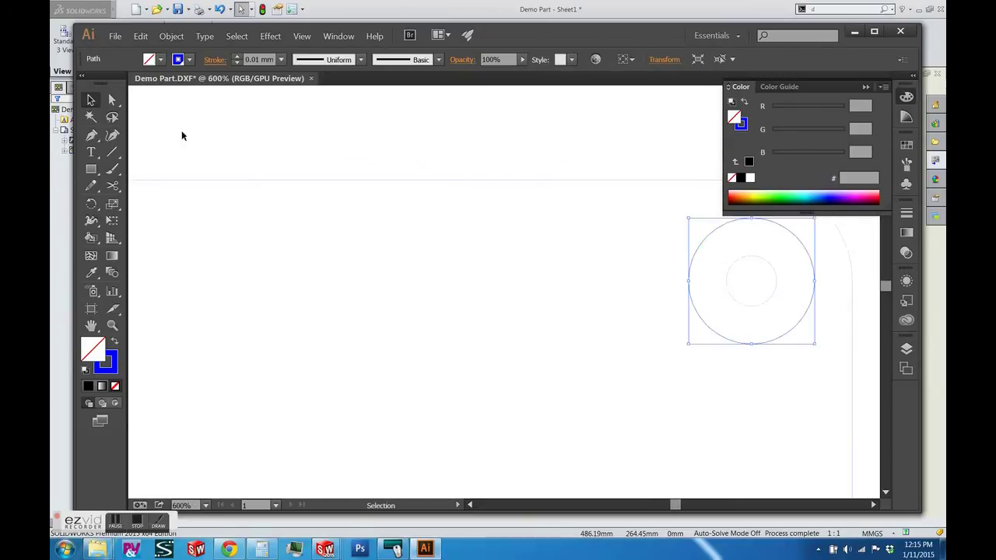
pyautogui.click(178, 59)
pyautogui.click(98, 83)
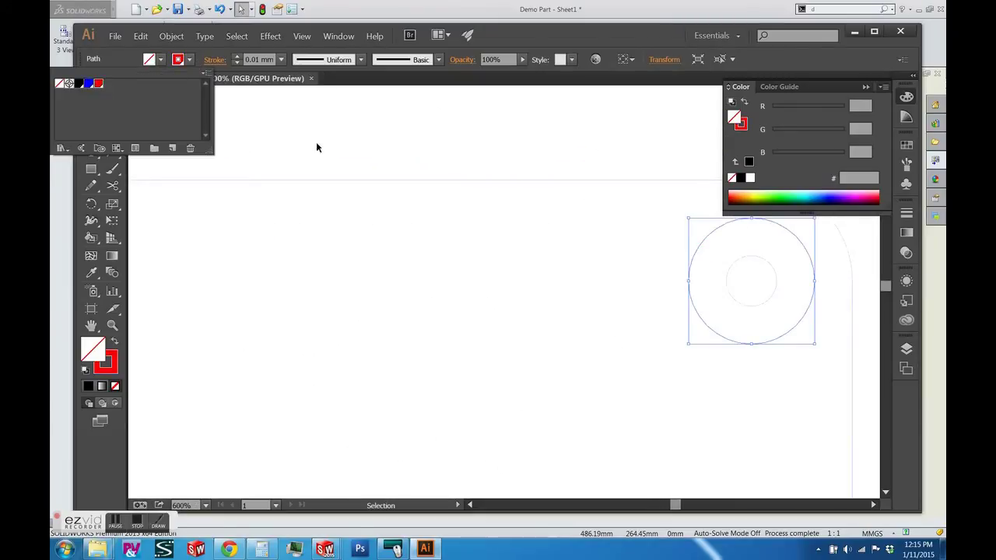
pyautogui.click(316, 147)
# Select both concentric circles in the part's upper-right corner, set a white fill and convert them into a Live Paint group.
pyautogui.click(732, 302)
pyautogui.click(696, 317)
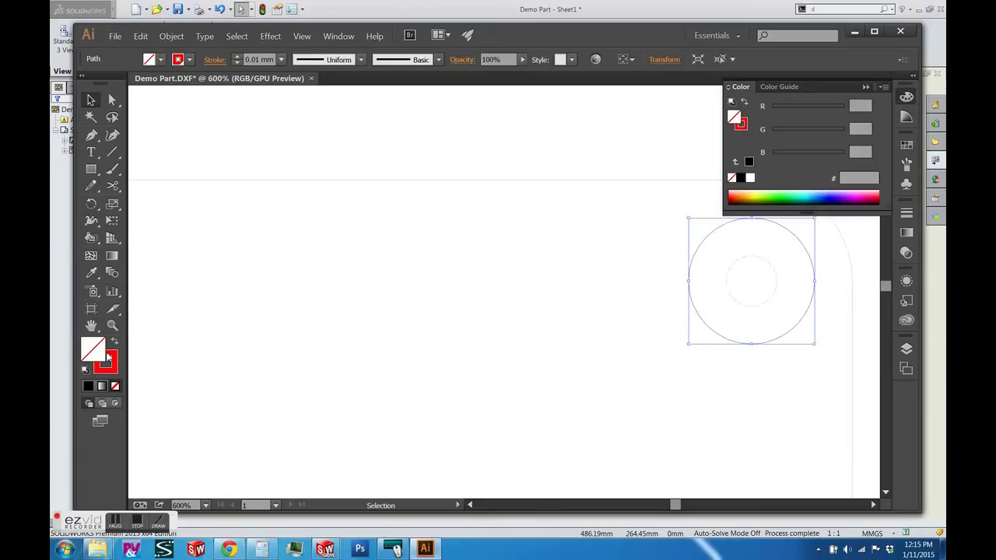
pyautogui.keyDown('shift'); pyautogui.click(726, 290); pyautogui.keyUp('shift')
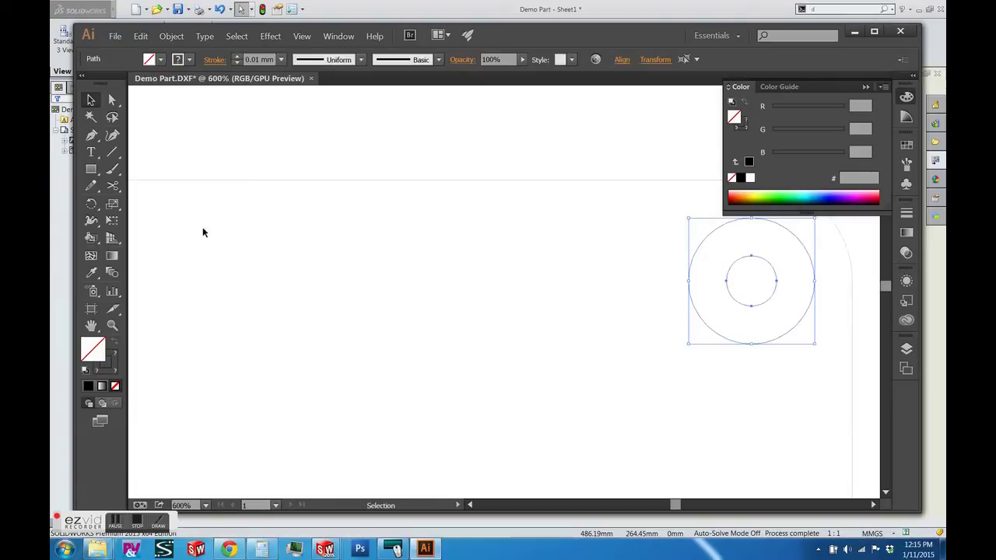
pyautogui.click(93, 241)
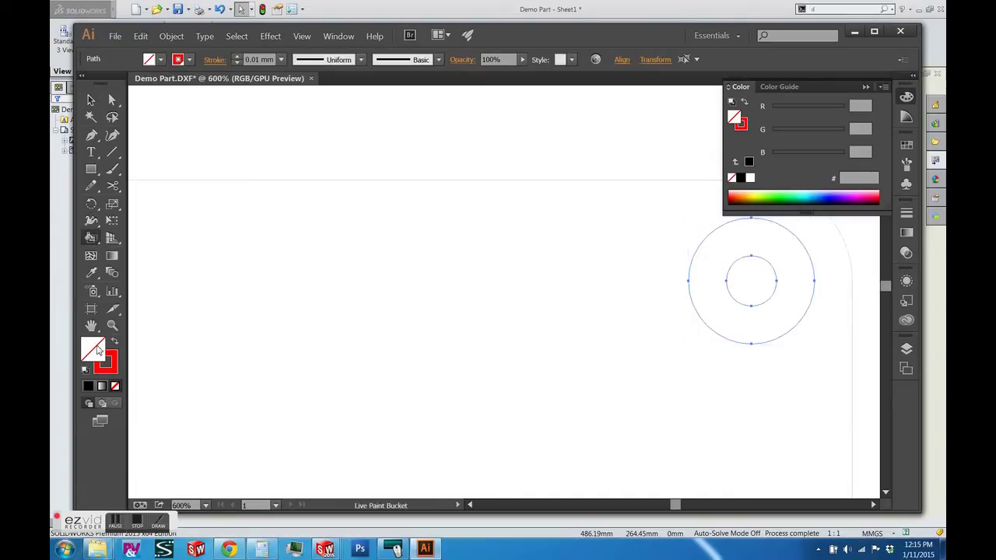
pyautogui.doubleClick(98, 350)
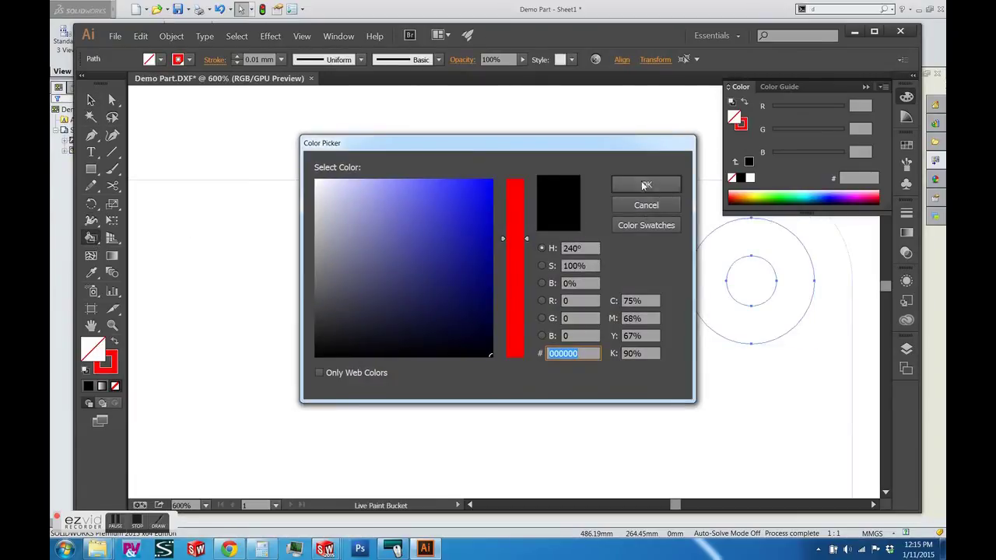
pyautogui.click(614, 191)
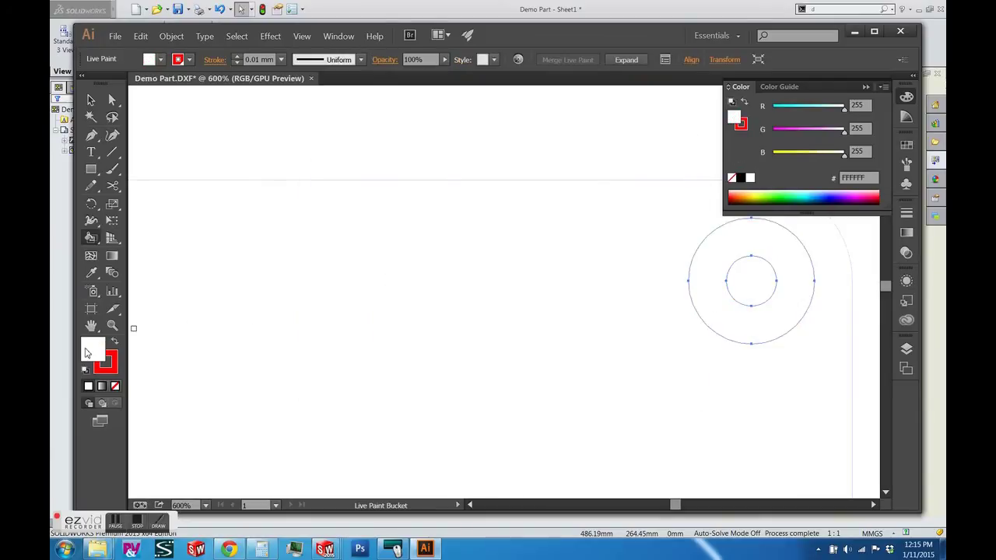
# Set the fill color to black (000000), fill the upper-right ring with Live Paint Bucket and deselect the artwork.
pyautogui.doubleClick(86, 352)
pyautogui.click(646, 185)
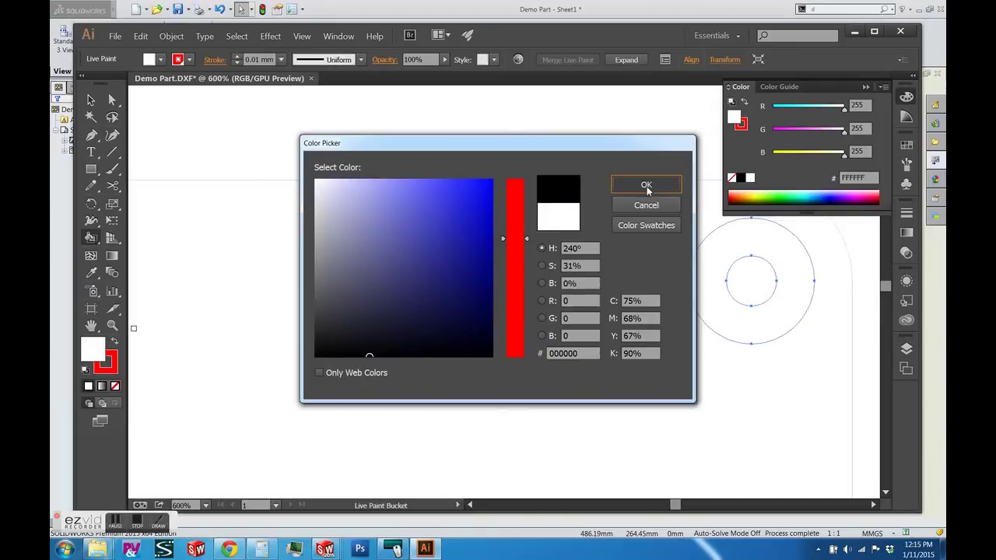
pyautogui.click(713, 298)
pyautogui.click(90, 99)
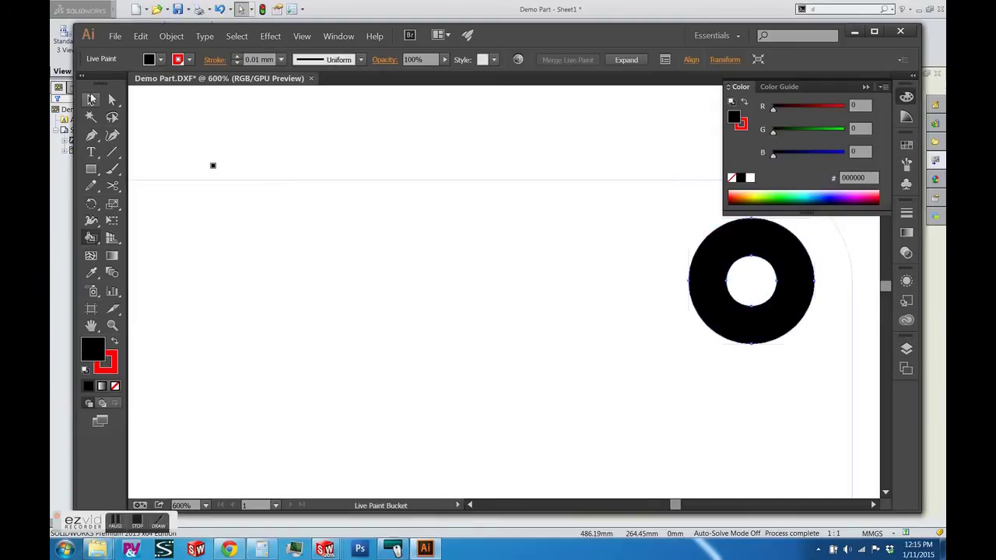
pyautogui.click(311, 171)
# Split the lower long curve of the right-hand slot with Scissors at the point where the slot's short end line meets it.
pyautogui.scroll(-5, 354, 230)
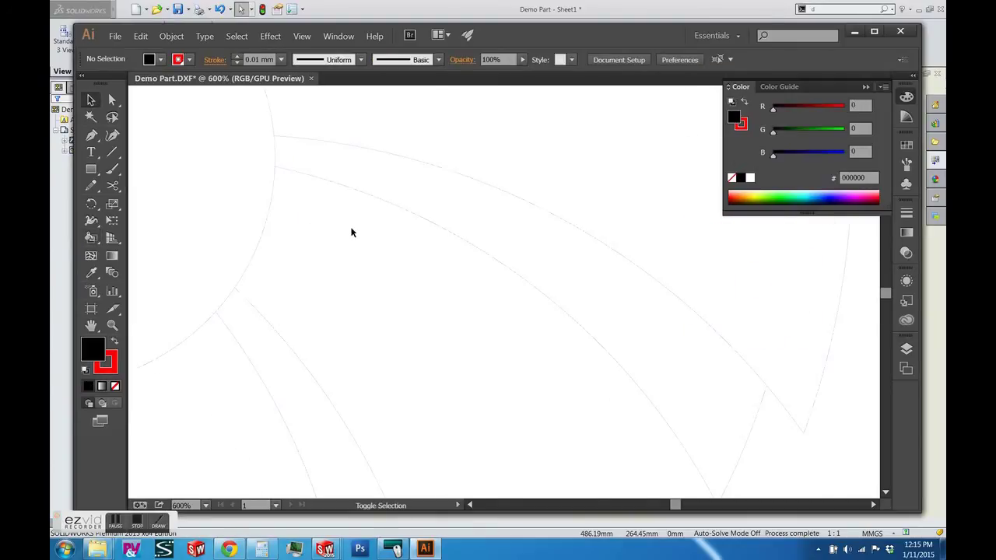
pyautogui.click(711, 333)
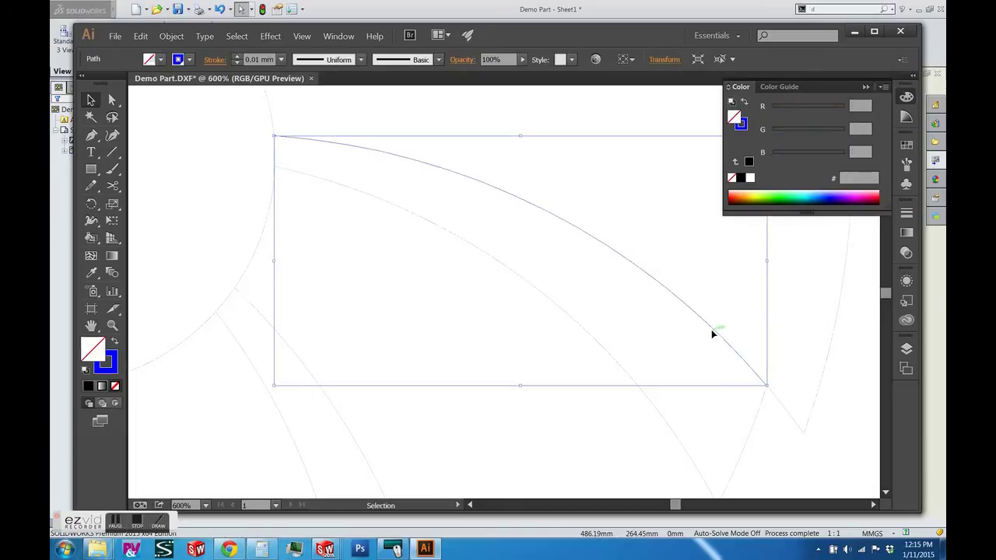
pyautogui.click(790, 420)
pyautogui.click(755, 371)
pyautogui.scroll(-2, 747, 365)
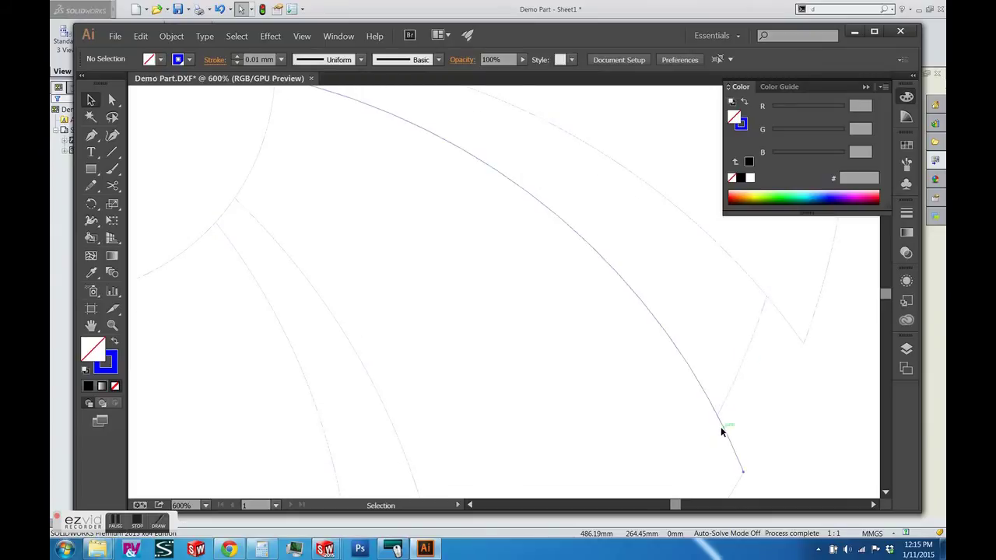
pyautogui.click(720, 427)
pyautogui.click(112, 99)
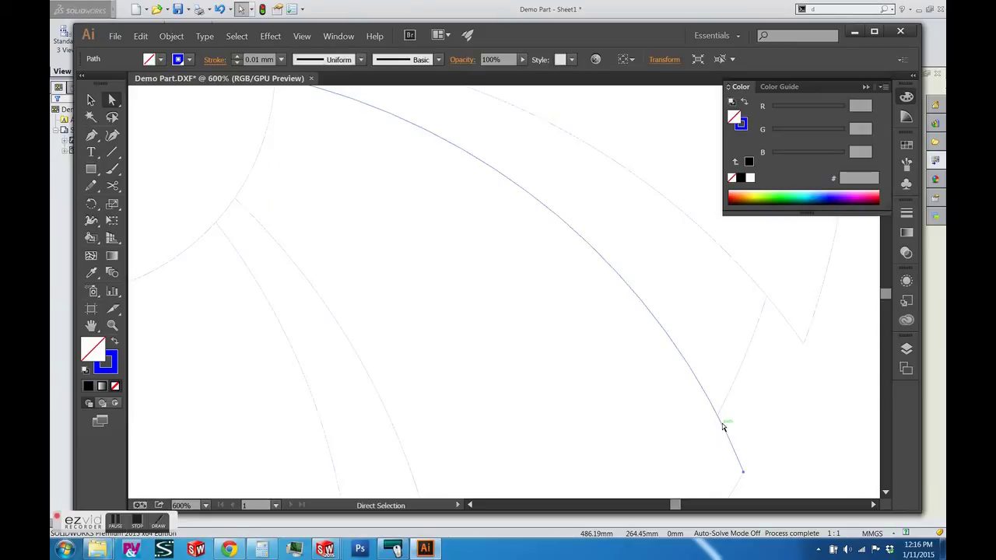
pyautogui.click(780, 427)
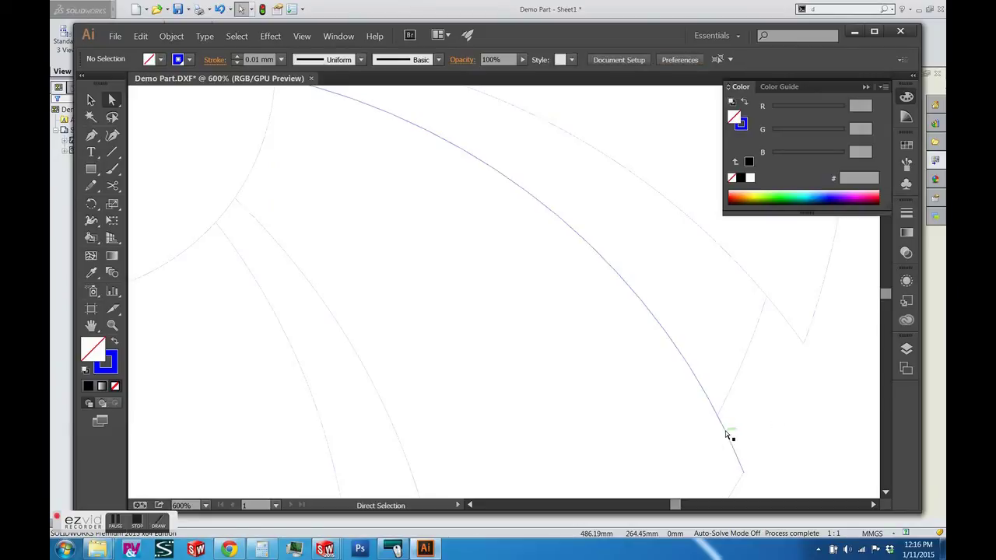
pyautogui.click(728, 434)
pyautogui.click(114, 187)
pyautogui.scroll(6, 720, 417)
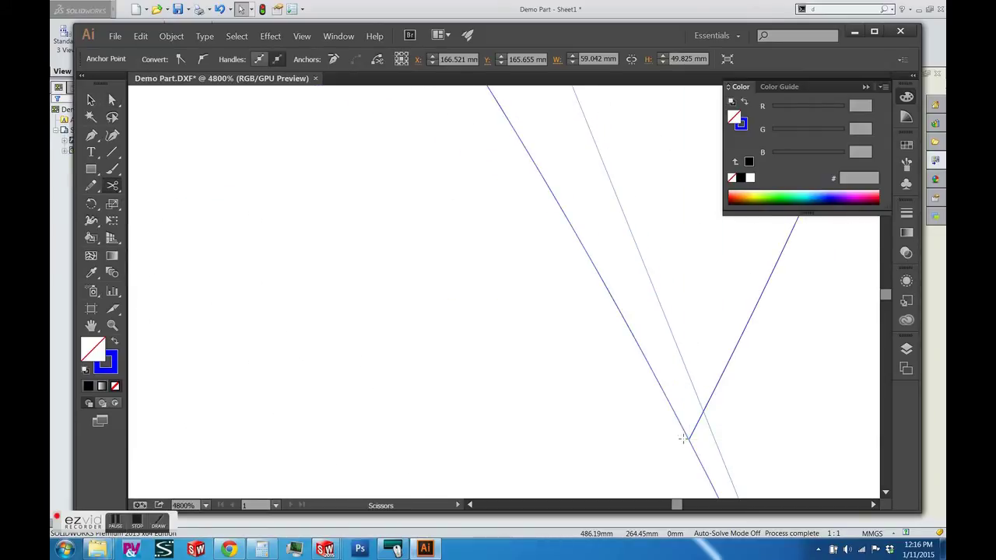
pyautogui.click(687, 438)
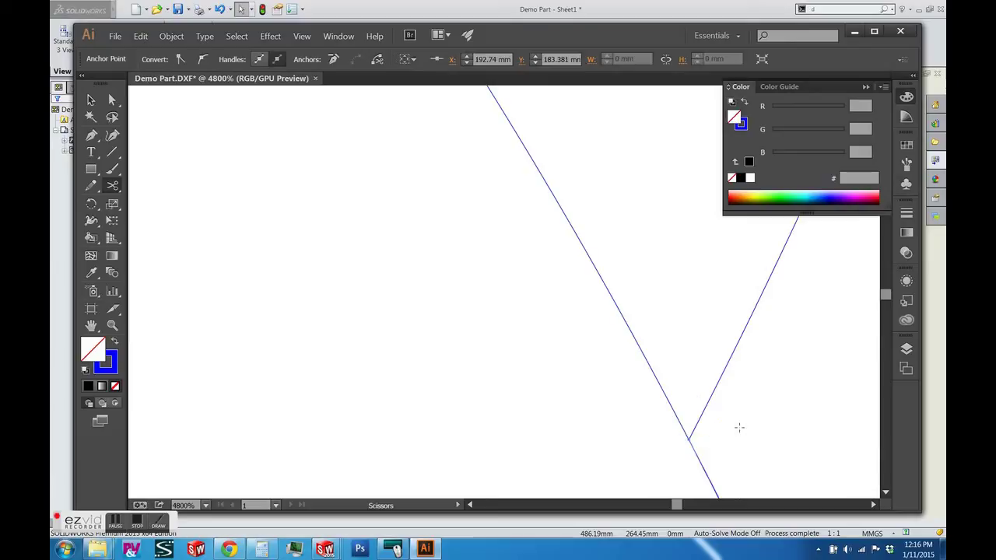
# Apply the Red swatch to the stroke of the split lower curve bounding the right-hand slot and deselect it.
pyautogui.click(91, 102)
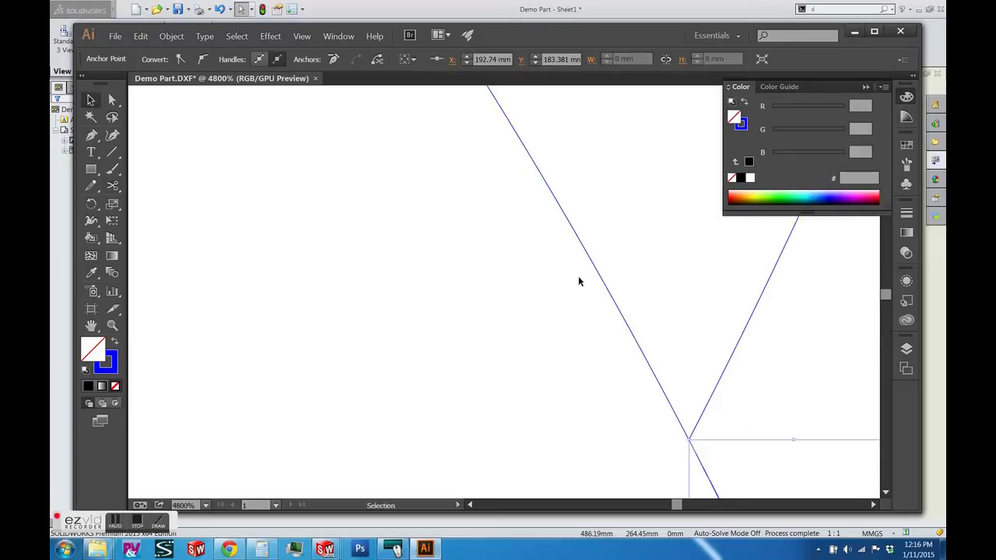
pyautogui.click(598, 277)
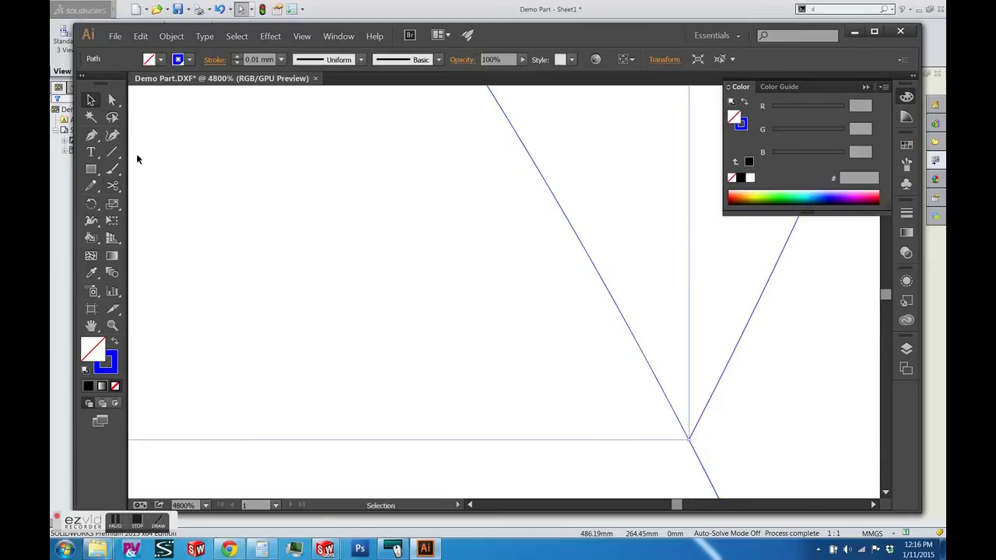
pyautogui.click(178, 60)
pyautogui.click(98, 83)
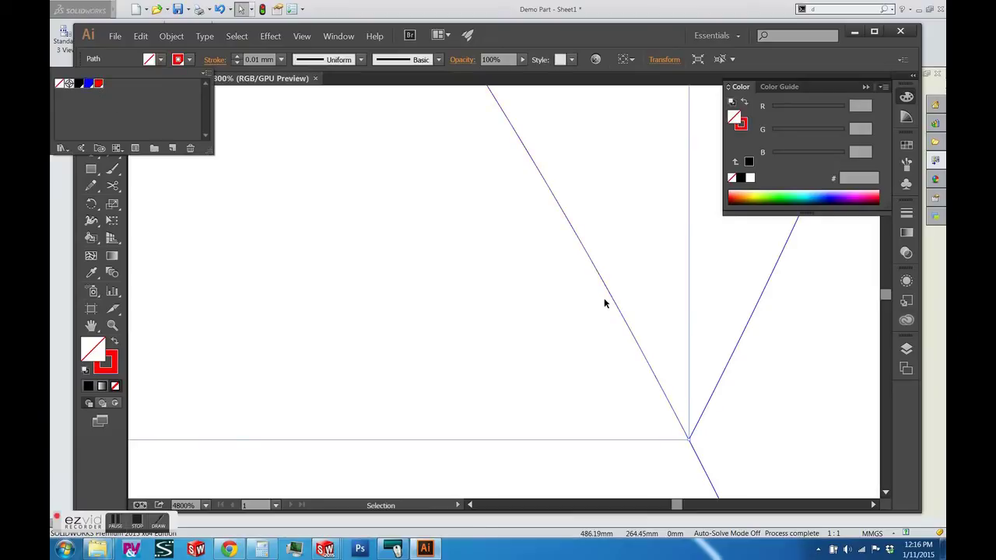
pyautogui.click(768, 319)
pyautogui.click(772, 329)
# Apply the Red swatch to the stroke of the right-hand slot's upper long curve and deselect it.
pyautogui.scroll(-4, 739, 340)
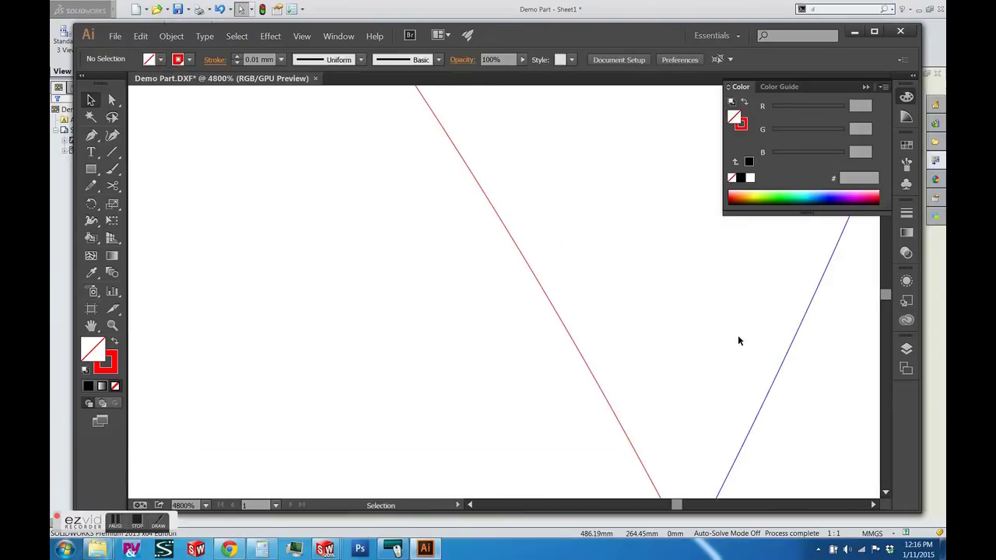
pyautogui.scroll(-3, 738, 340)
pyautogui.click(675, 196)
pyautogui.click(178, 59)
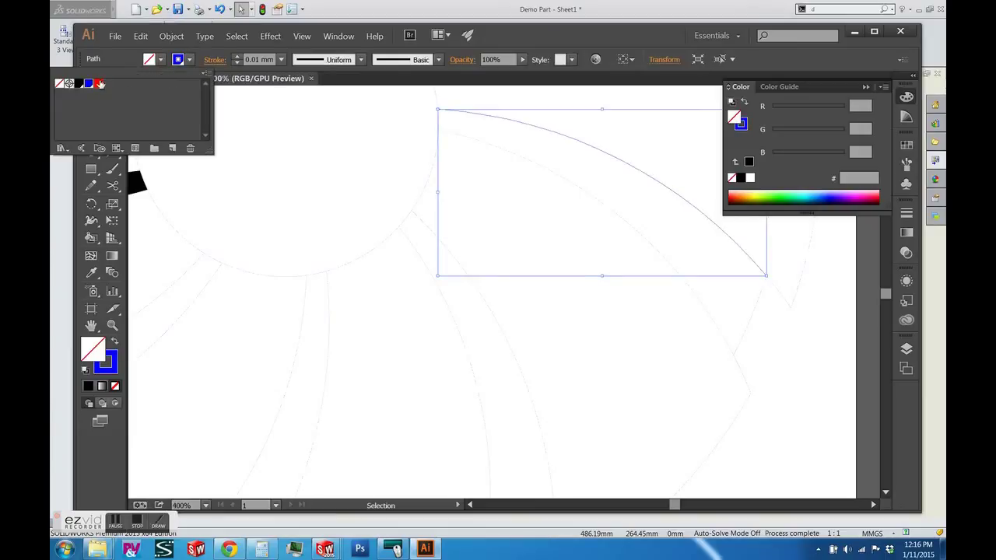
pyautogui.click(98, 84)
pyautogui.click(812, 335)
pyautogui.scroll(1, 810, 329)
pyautogui.click(810, 329)
# Select the paths around the right-hand slot together with the existing Live Paint artwork and merge them into the Live Paint group.
pyautogui.moveTo(341, 123); pyautogui.dragTo(829, 464)
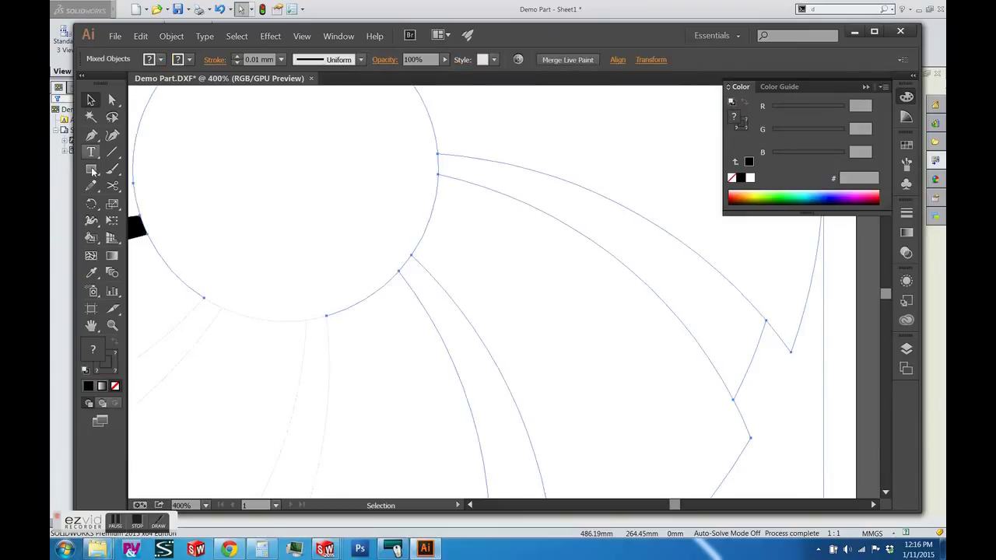
pyautogui.click(91, 237)
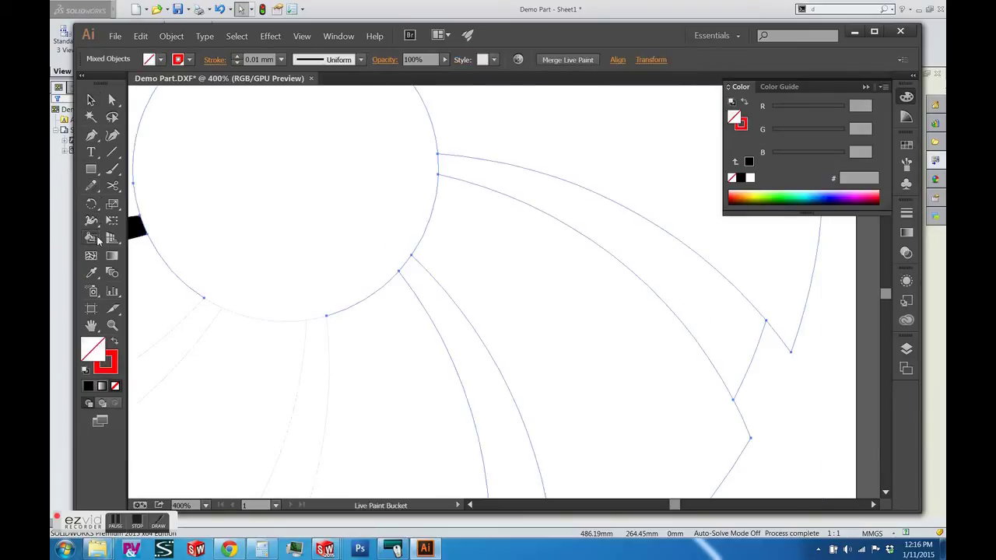
pyautogui.click(672, 260)
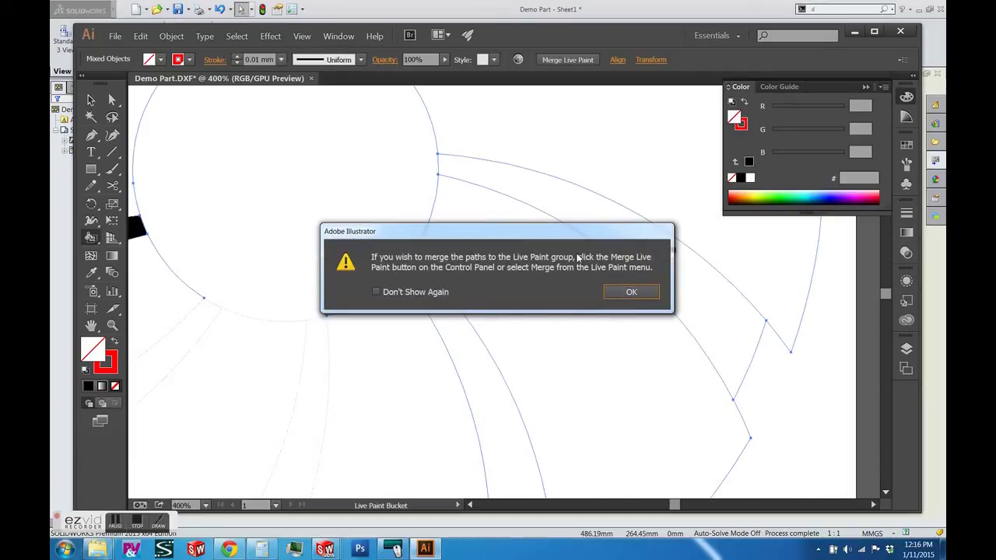
pyautogui.click(632, 292)
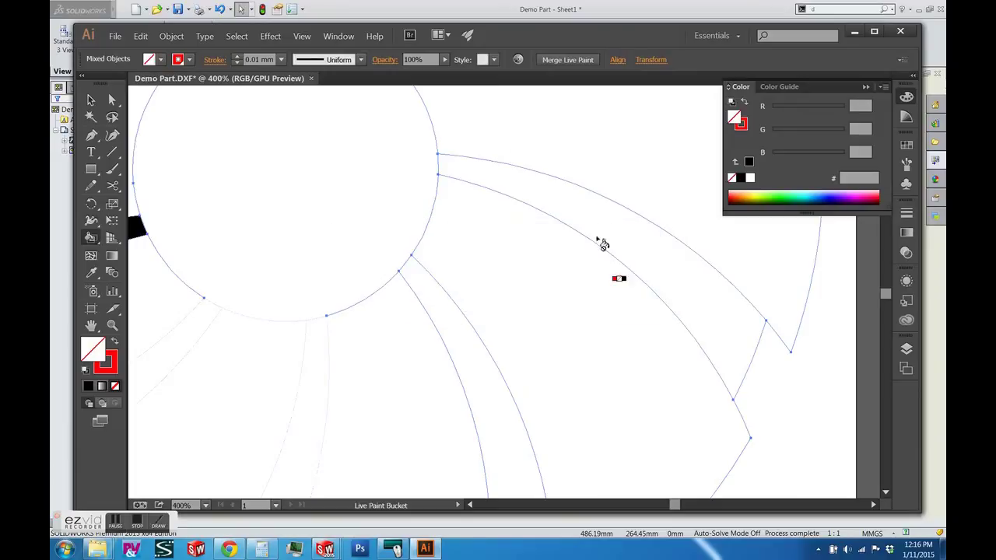
pyautogui.click(185, 35)
pyautogui.moveTo(202, 311)
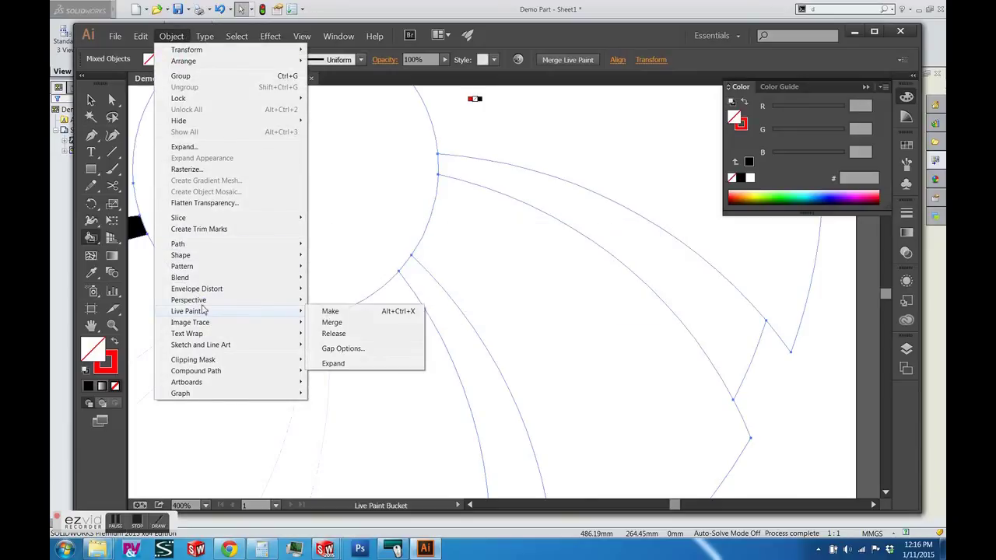
pyautogui.click(330, 323)
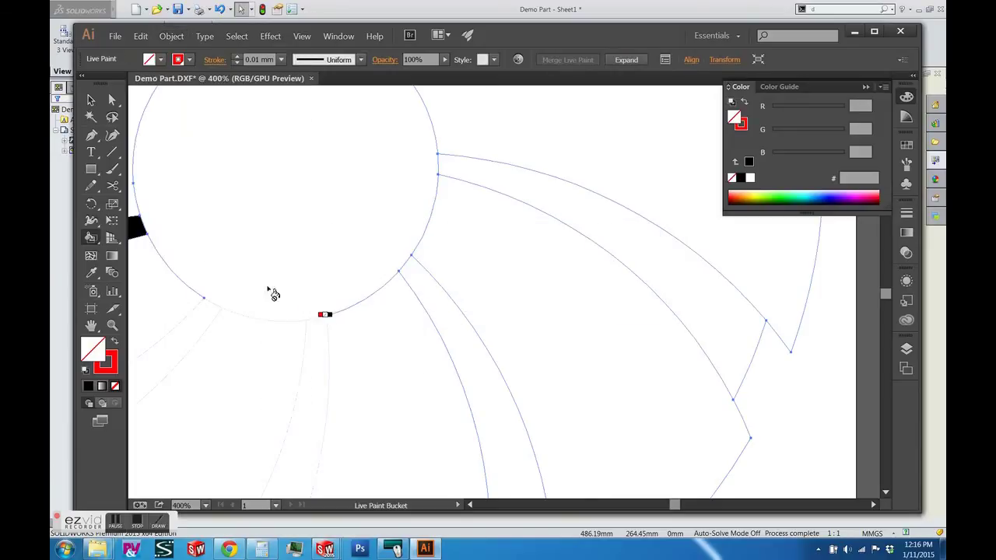
# Try to set the fill color to black and fill the right-hand slot with Live Paint Bucket.
pyautogui.click(103, 362)
pyautogui.doubleClick(94, 355)
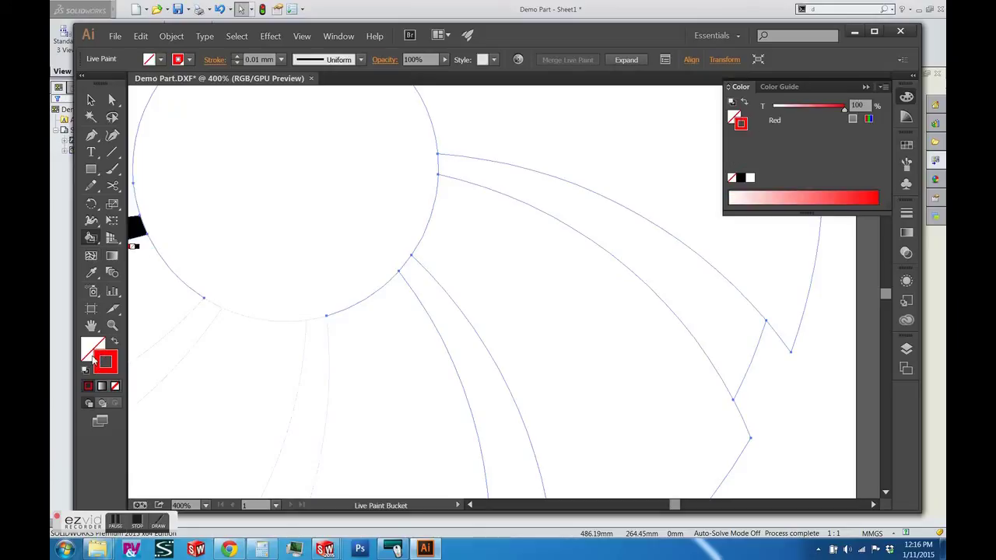
pyautogui.click(339, 358)
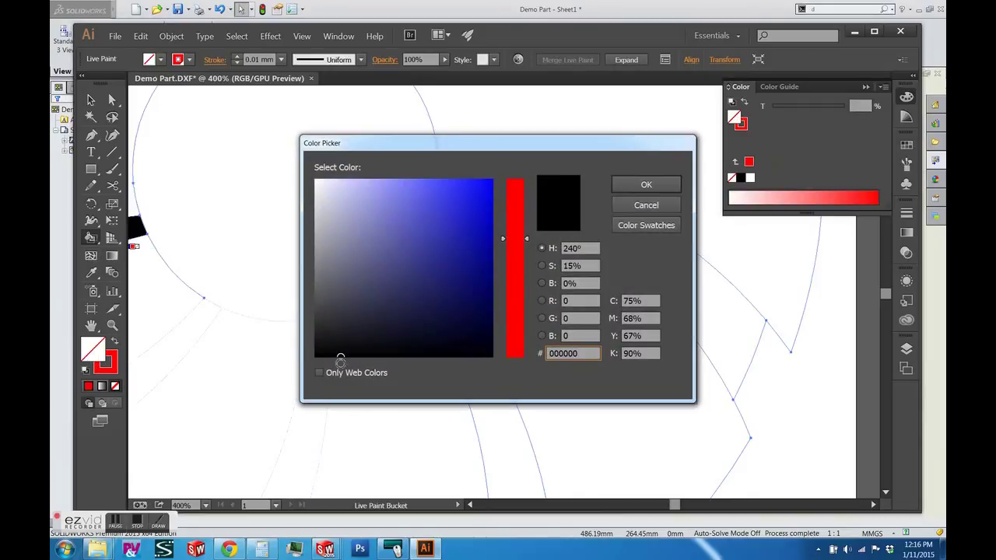
pyautogui.click(625, 187)
pyautogui.click(631, 234)
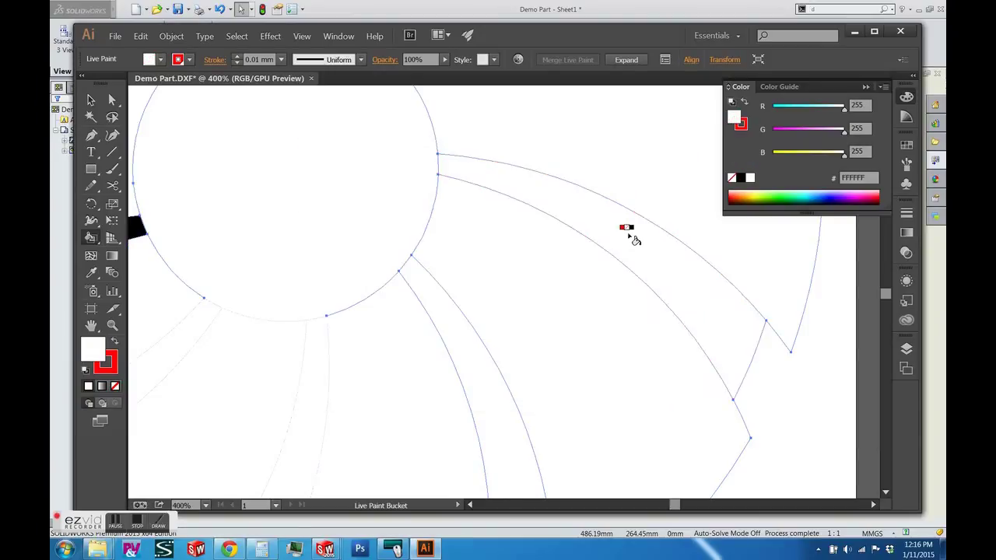
# Set the fill color to black (000000), fill the right-hand slot with Live Paint Bucket and deselect the artwork.
pyautogui.doubleClick(94, 350)
pyautogui.click(369, 358)
pyautogui.click(367, 356)
pyautogui.moveTo(292, 376); pyautogui.dragTo(313, 368)
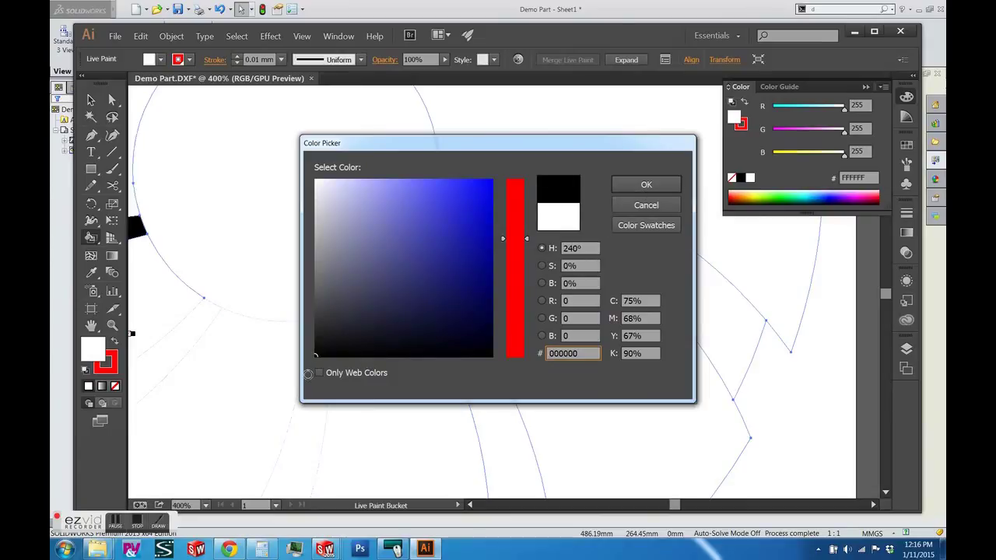
pyautogui.click(636, 186)
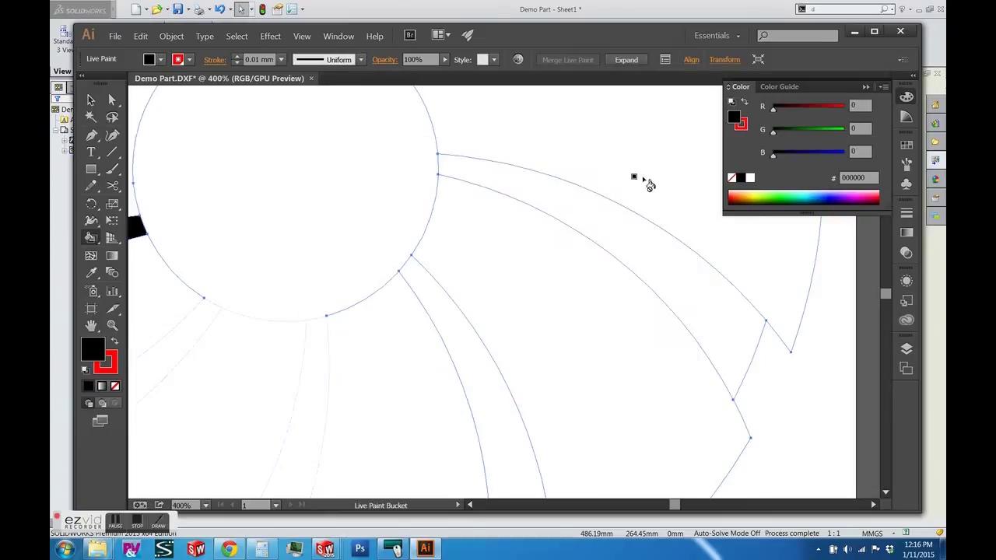
pyautogui.click(643, 253)
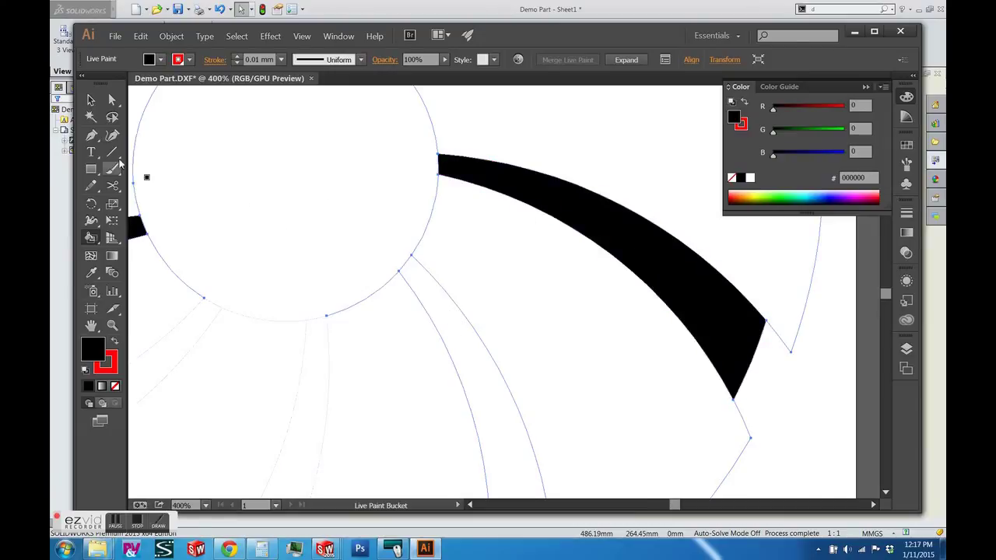
pyautogui.click(90, 99)
pyautogui.scroll(-4, 613, 243)
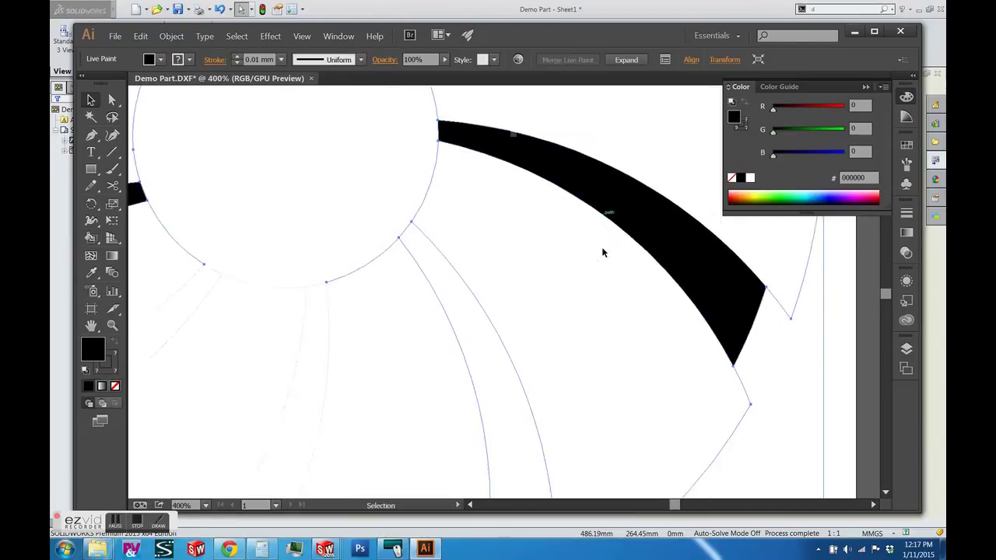
pyautogui.click(814, 312)
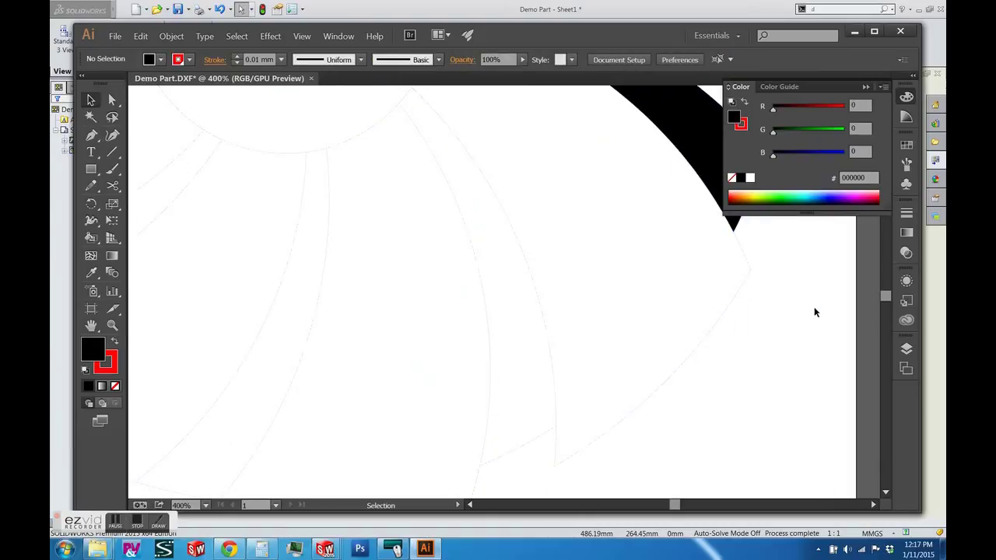
pyautogui.click(544, 310)
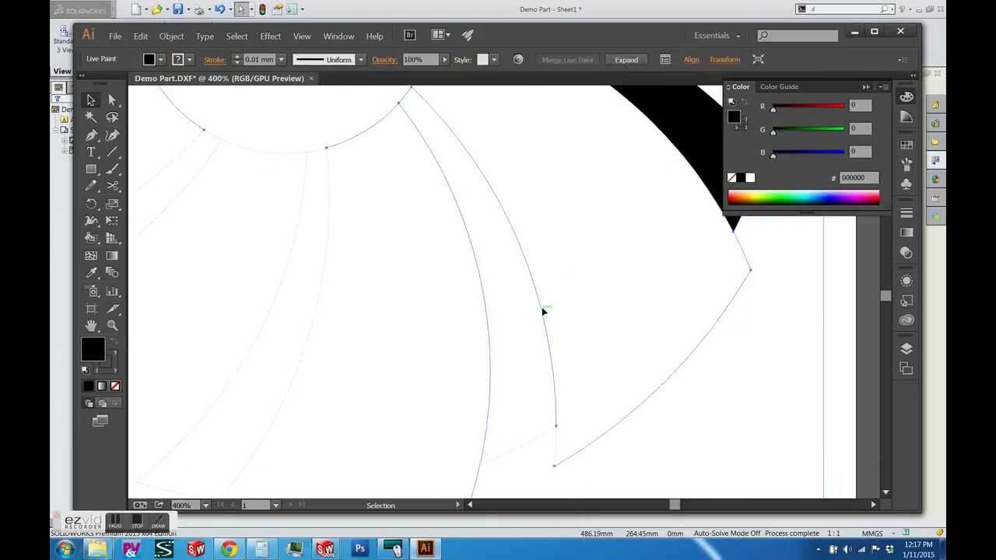
pyautogui.click(728, 373)
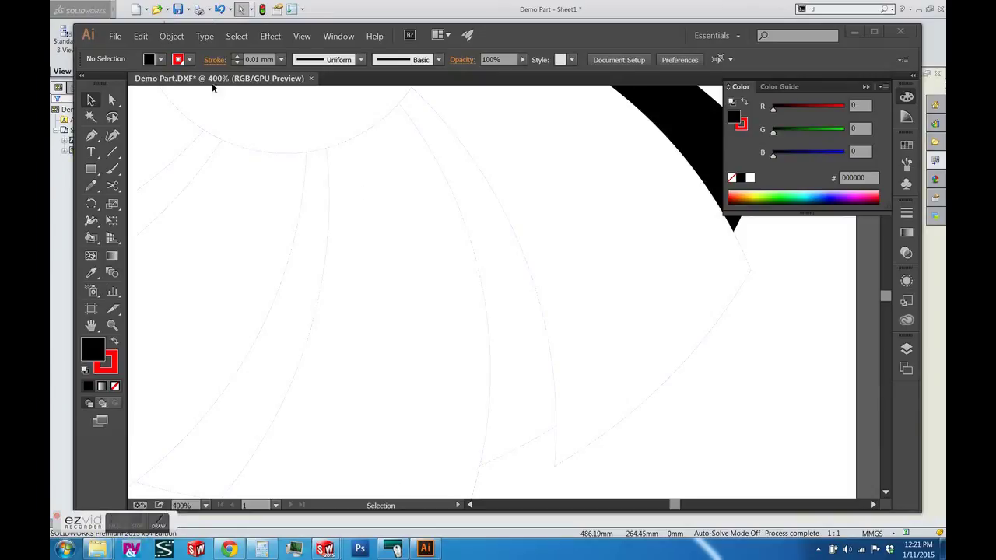
# Save the document to the Desktop as Demo Part in Illustrator EPS format, with Embed Fonts and Include Document Thumbnails turned off.
pyautogui.click(115, 36)
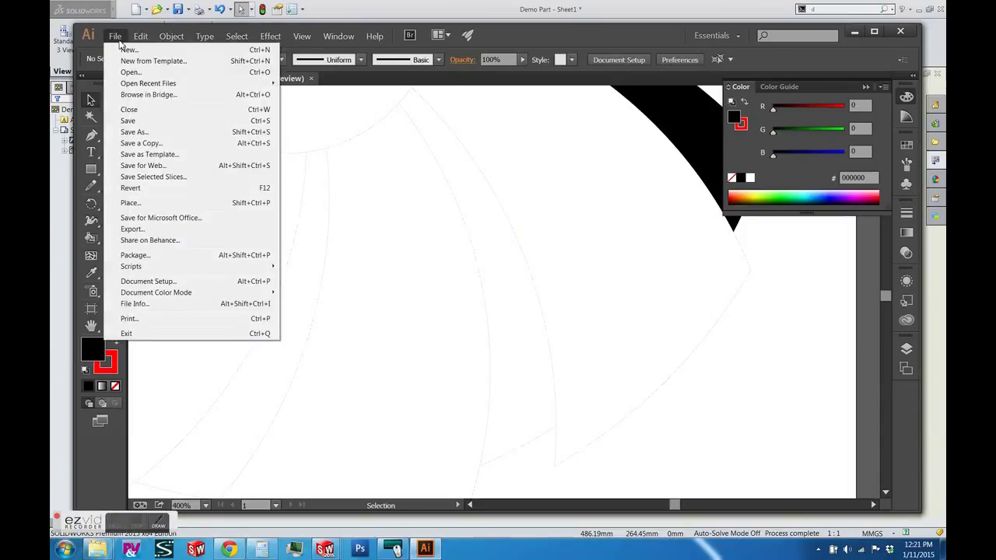
pyautogui.click(137, 132)
pyautogui.click(252, 256)
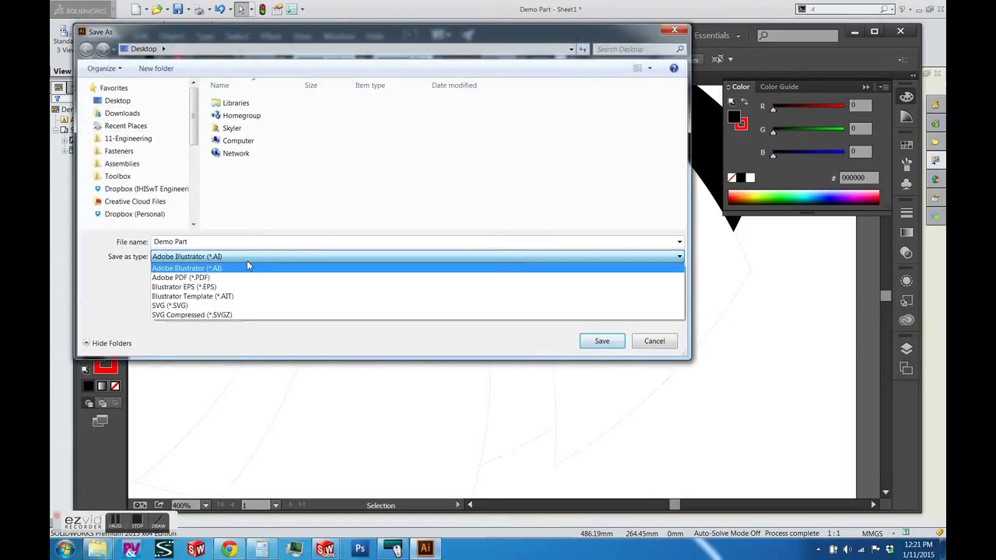
pyautogui.click(244, 287)
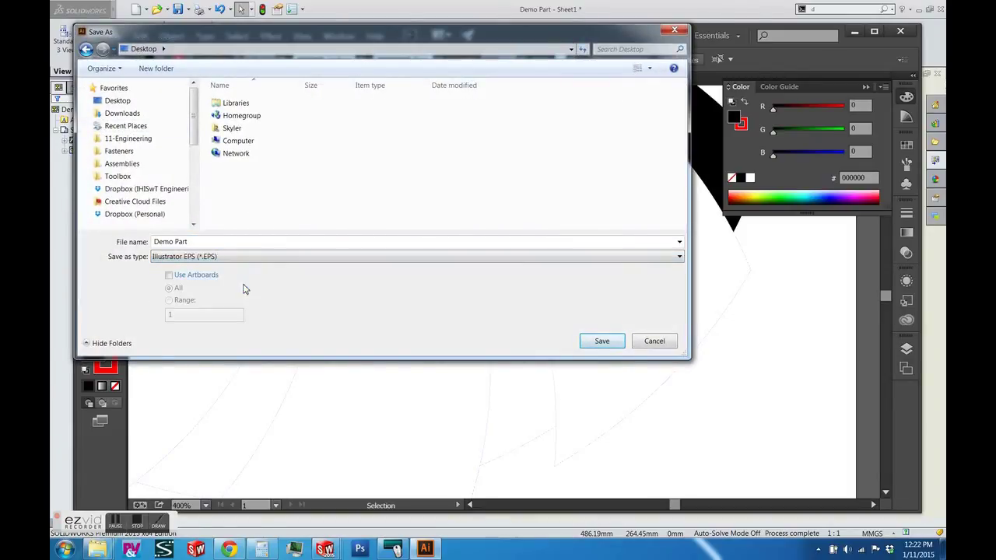
pyautogui.click(604, 343)
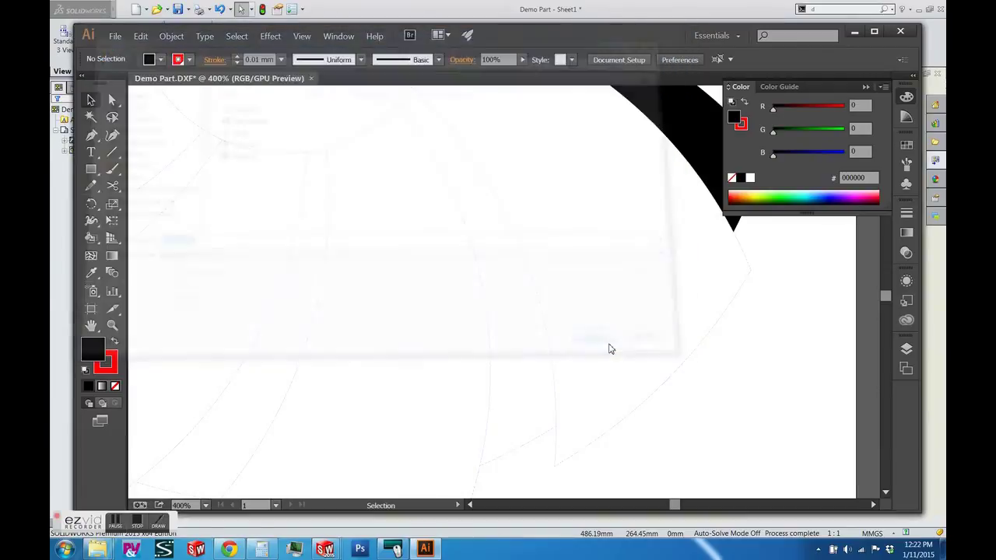
pyautogui.click(274, 237)
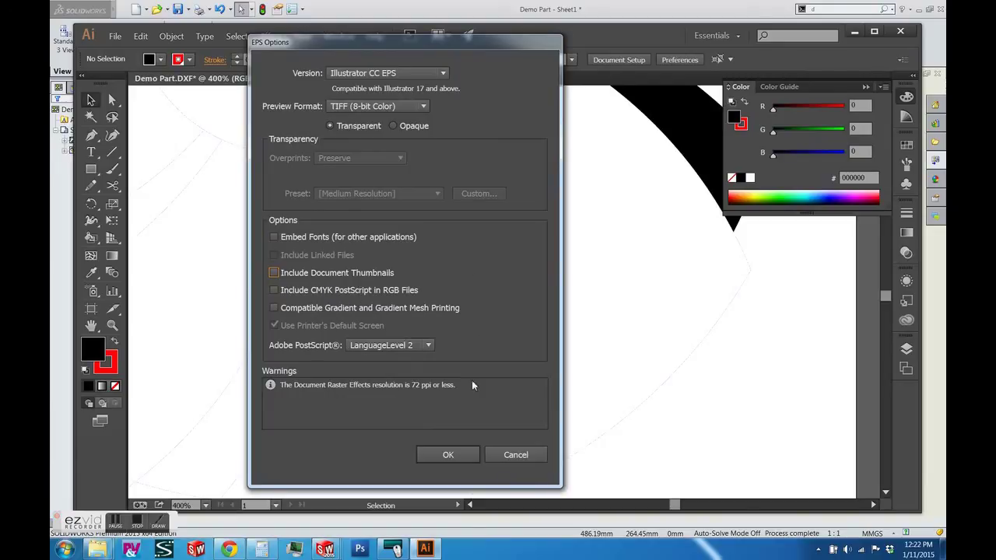
pyautogui.click(469, 452)
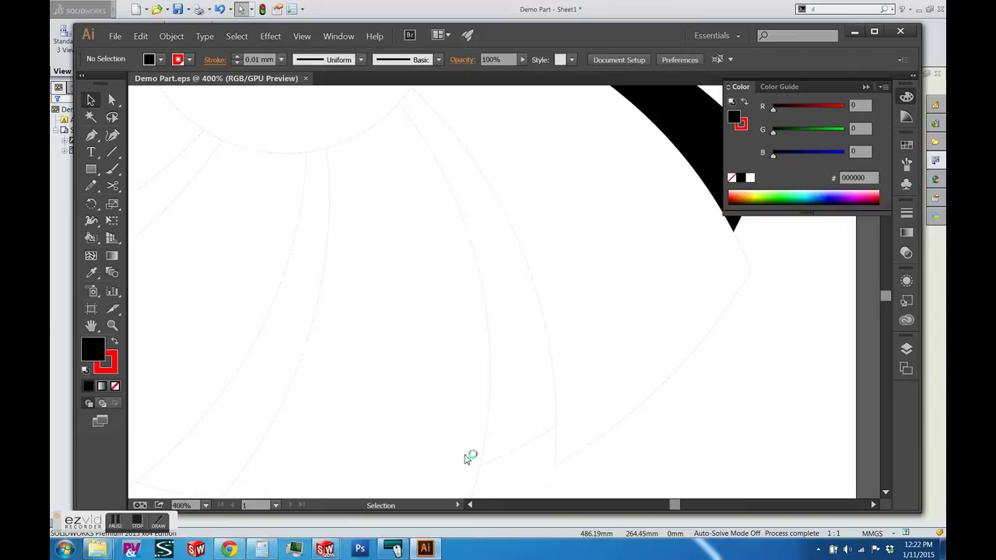